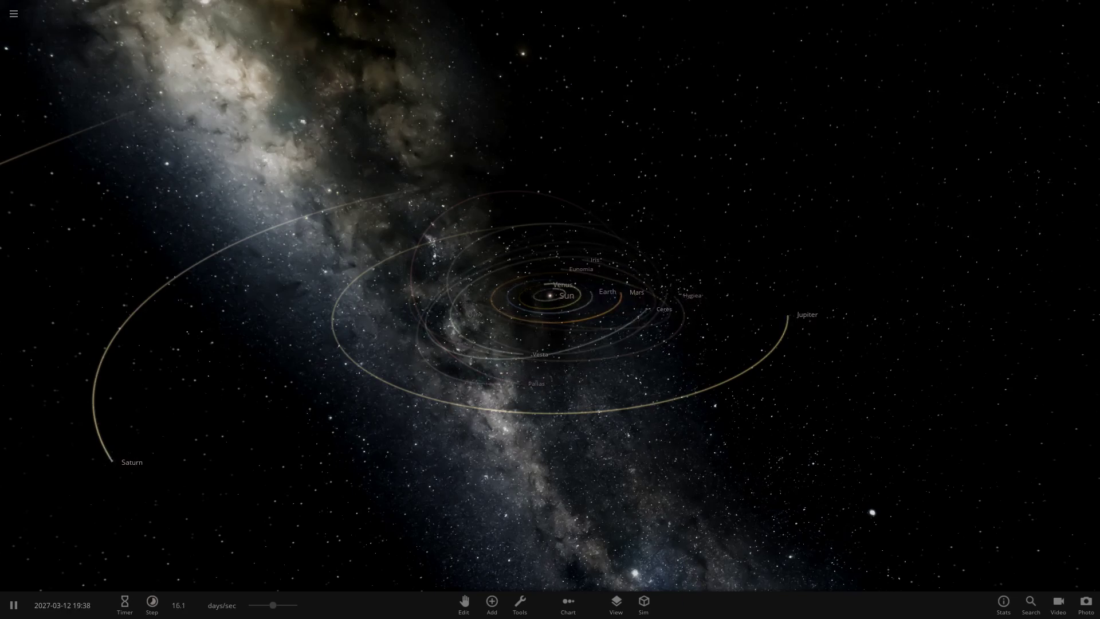
Load the subscribed workshop simulation Neptunian Guys Explorer System and dismiss its description.
{"action": "scroll", "coordinate": [550, 296], "scroll_direction": "down", "scroll_amount": 3}
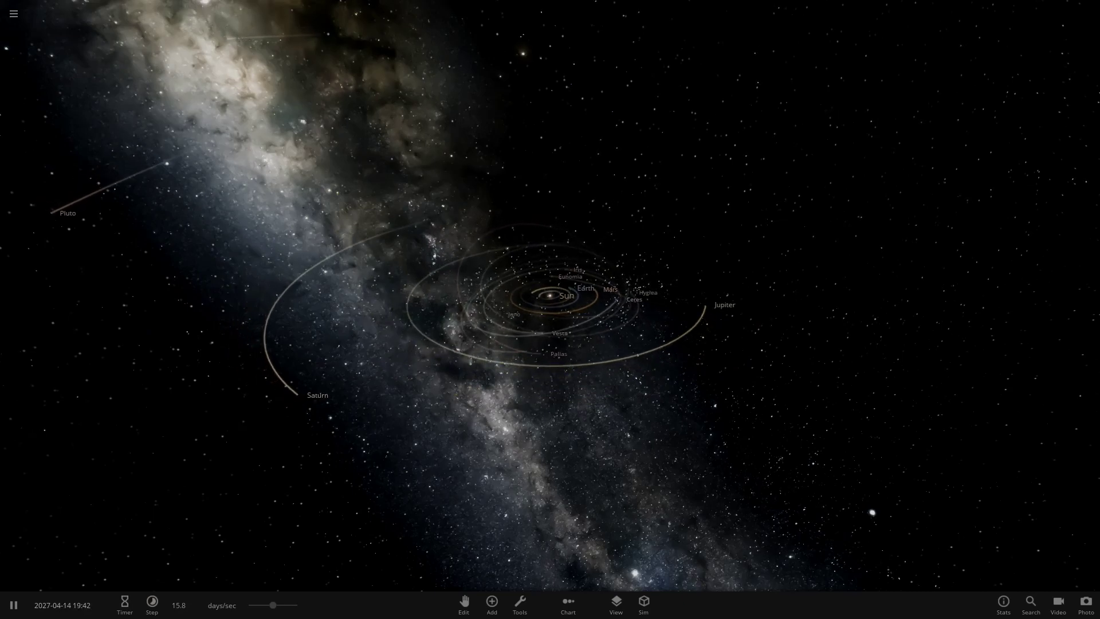
{"action": "left_click", "coordinate": [13, 14]}
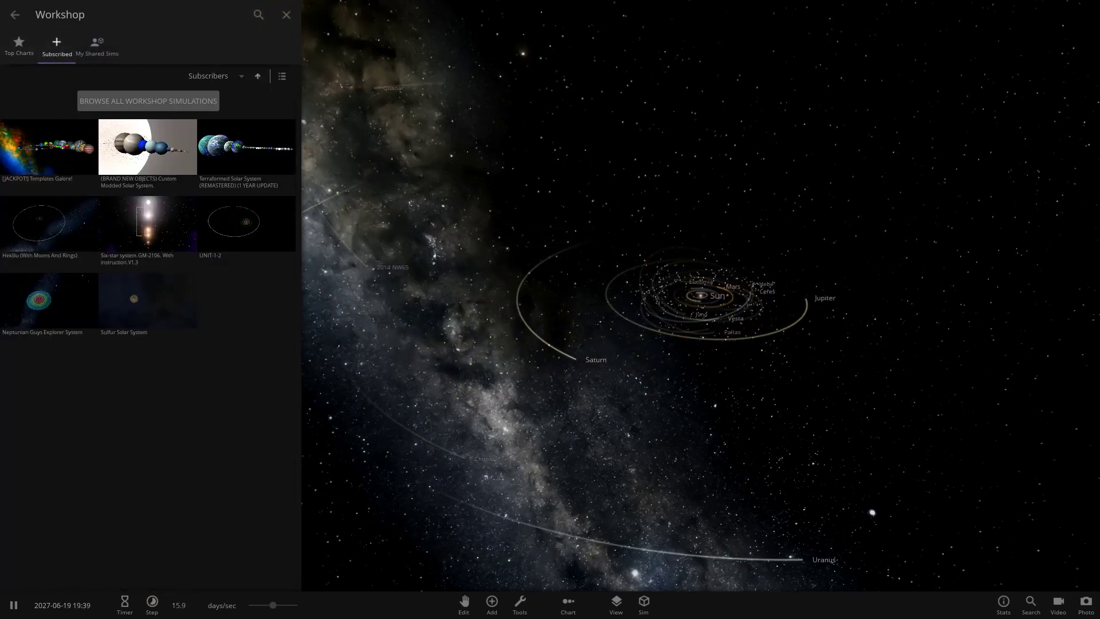
{"action": "mouse_move", "coordinate": [49, 303]}
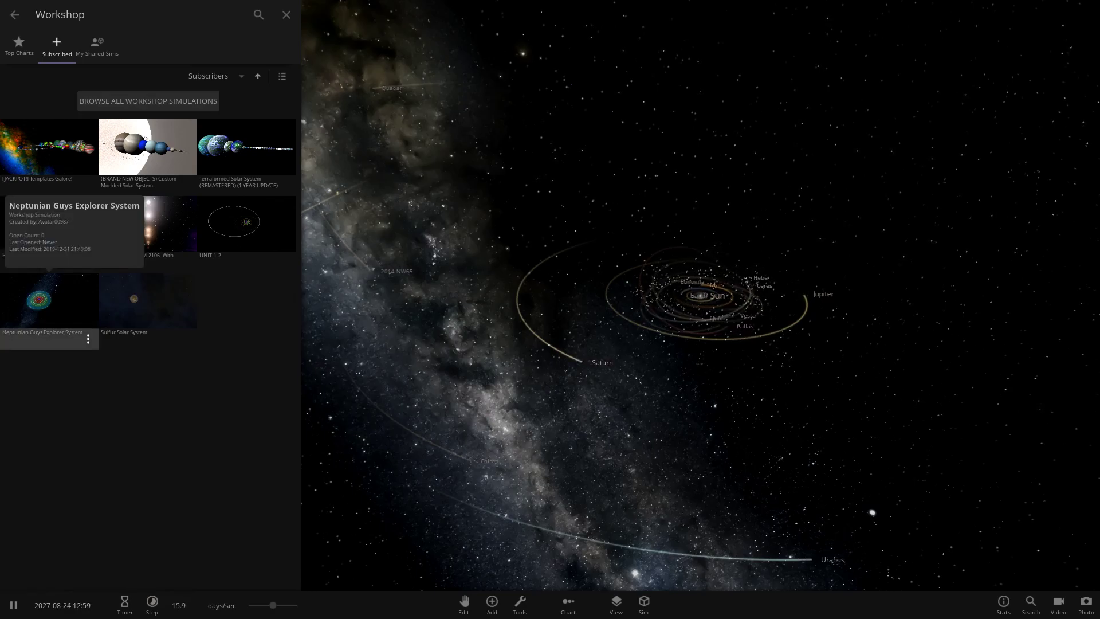
{"action": "left_click", "coordinate": [49, 304]}
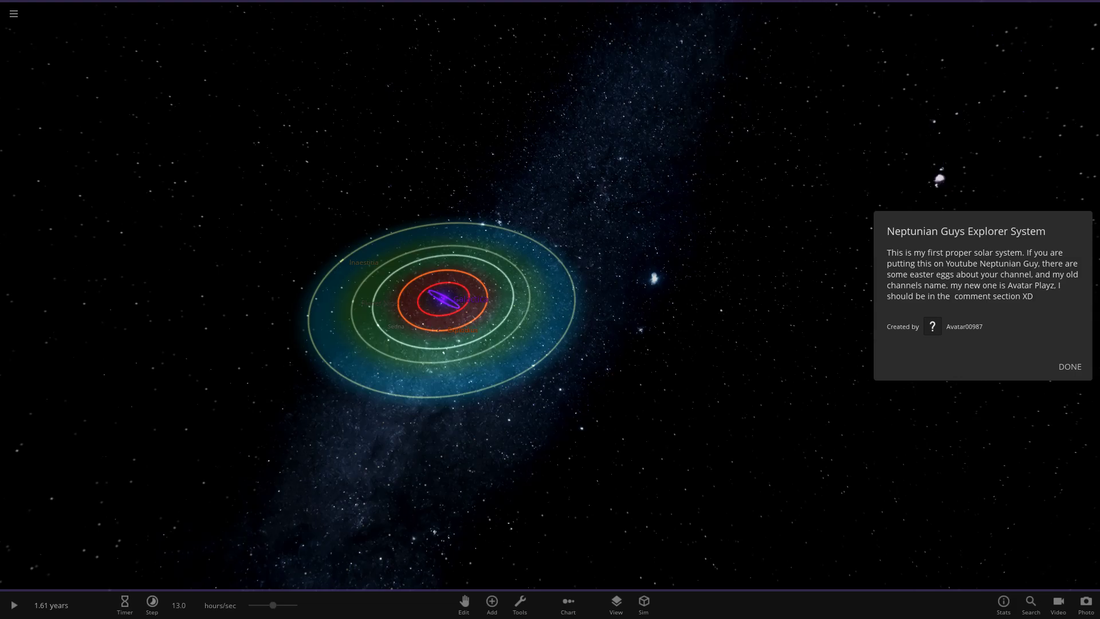
{"action": "left_click", "coordinate": [1070, 366]}
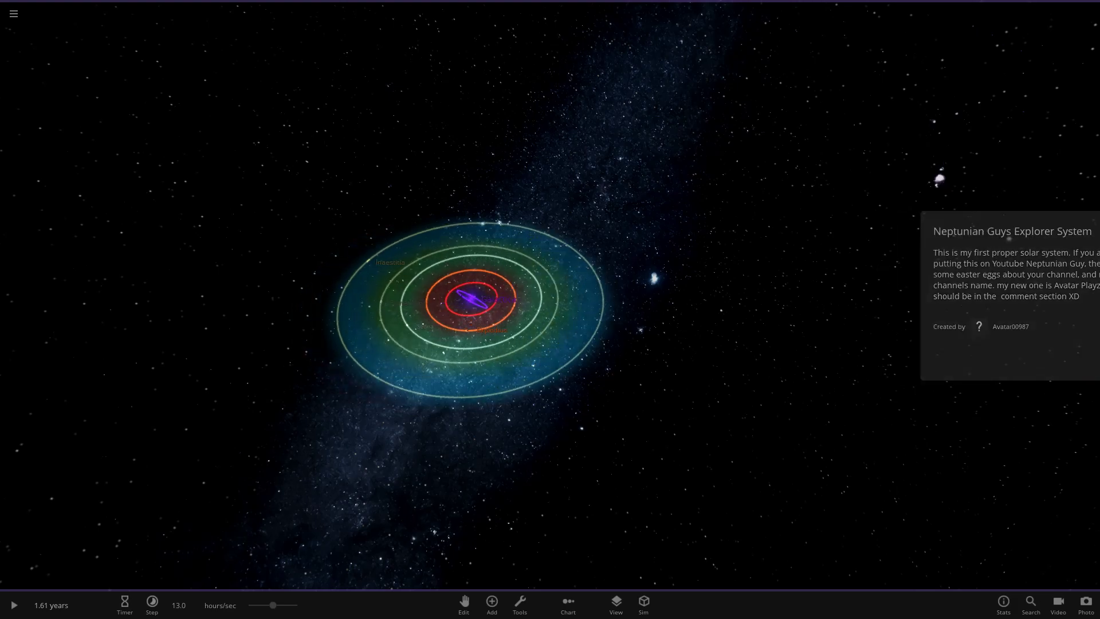
Check the overall statistics of the loaded system, then hide them.
{"action": "scroll", "coordinate": [550, 309], "scroll_direction": "up", "scroll_amount": 3}
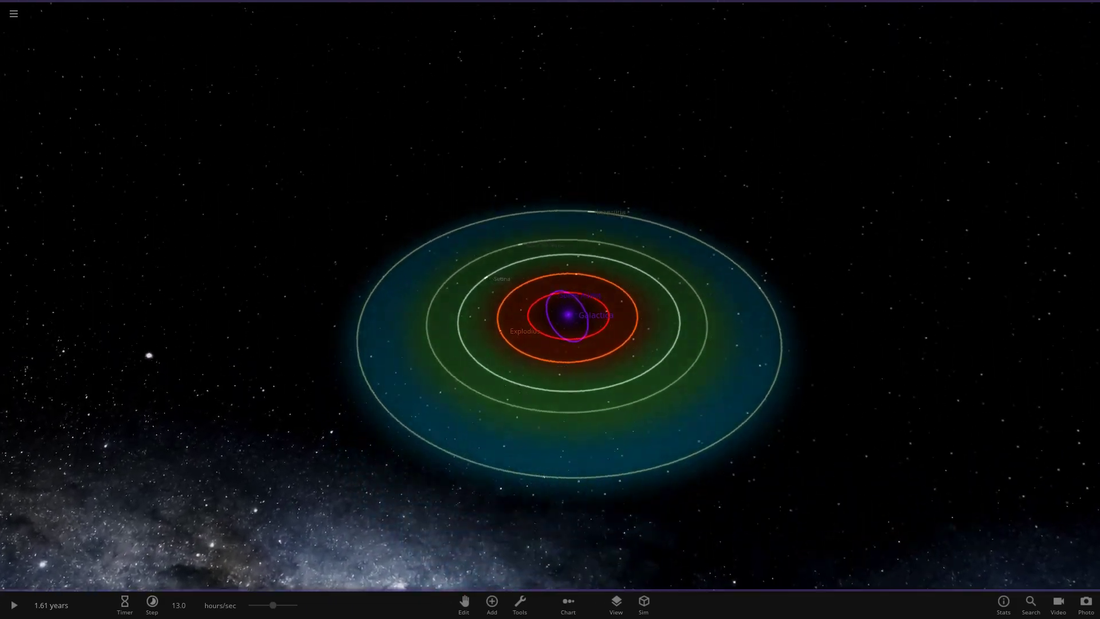
{"action": "left_click", "coordinate": [1002, 605]}
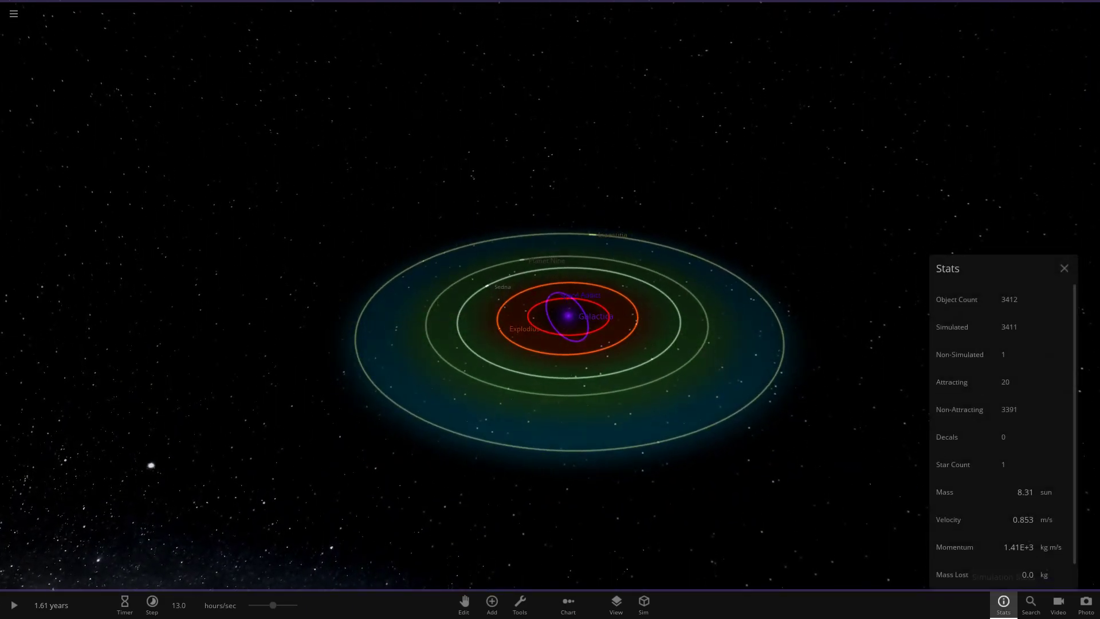
{"action": "left_click", "coordinate": [1003, 604]}
{"action": "scroll", "coordinate": [571, 341], "scroll_direction": "up", "scroll_amount": 2}
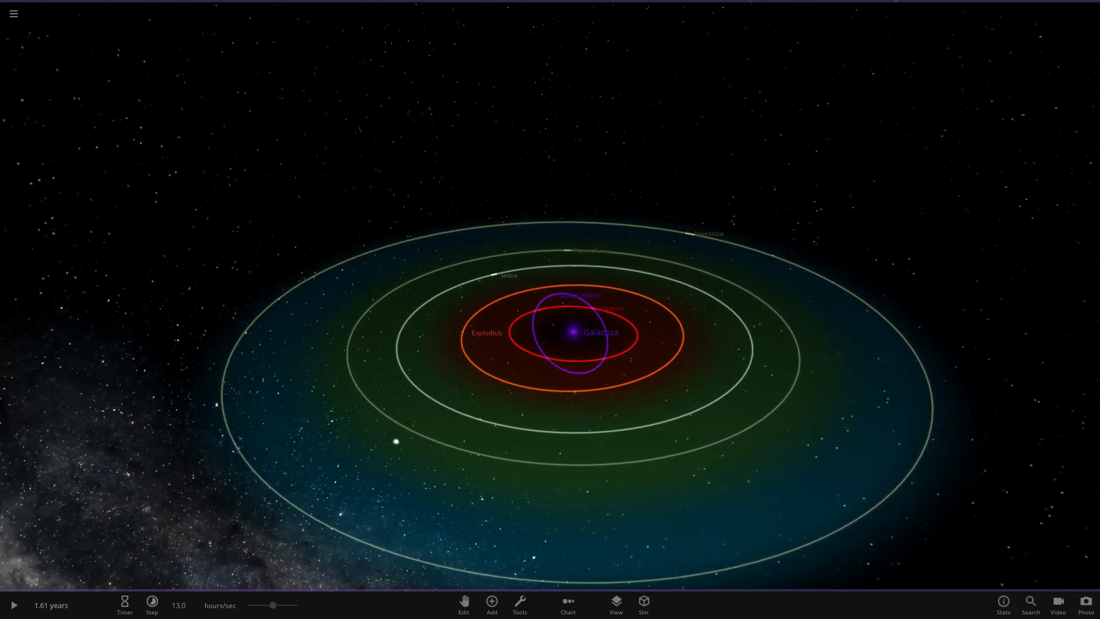
Focus on the central star Galactica and examine it with its surrounding orbits.
{"action": "left_click", "coordinate": [560, 311]}
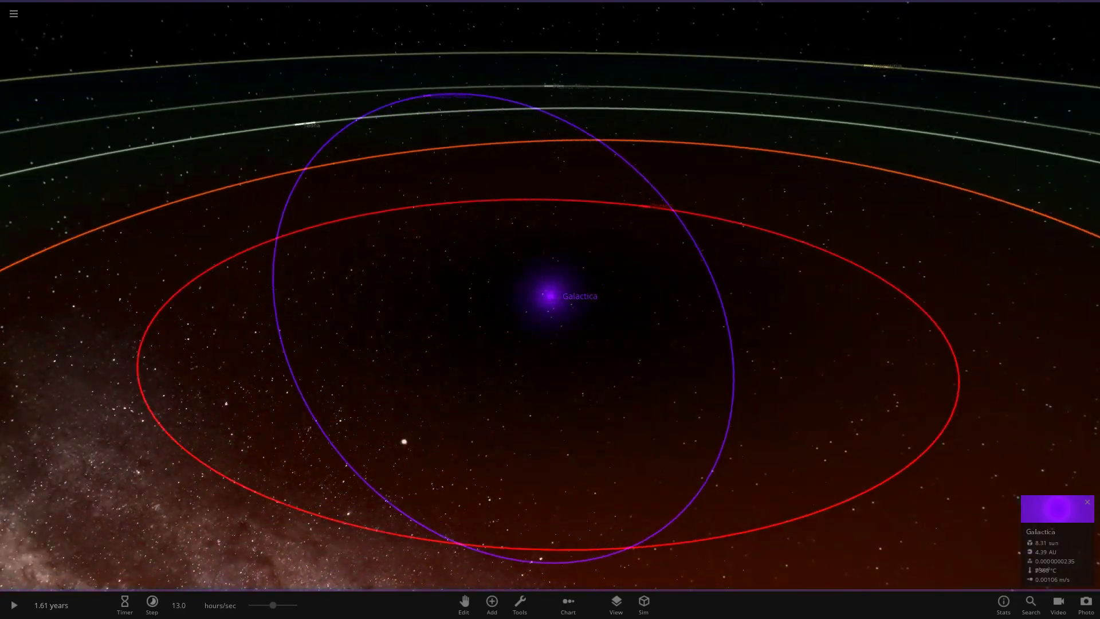
{"action": "scroll", "coordinate": [550, 296], "scroll_direction": "up", "scroll_amount": 5}
{"action": "scroll", "coordinate": [550, 296], "scroll_direction": "down", "scroll_amount": 3}
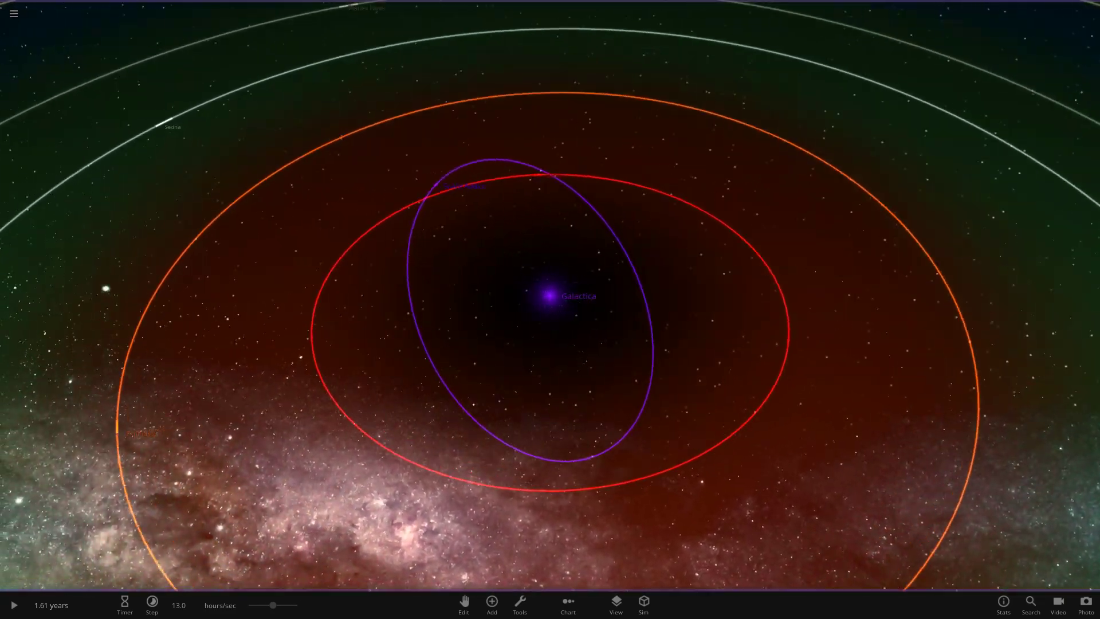
Hide the habitable zone overlay and view the planet Space Addict up close.
{"action": "left_click", "coordinate": [616, 604]}
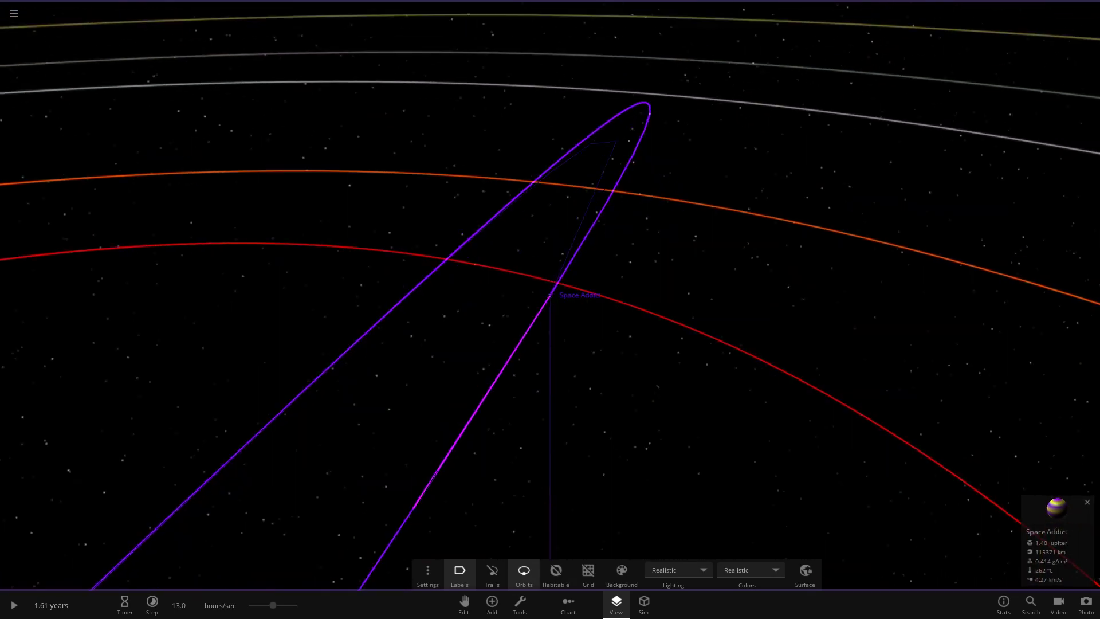
{"action": "scroll", "coordinate": [550, 295], "scroll_direction": "up", "scroll_amount": 10}
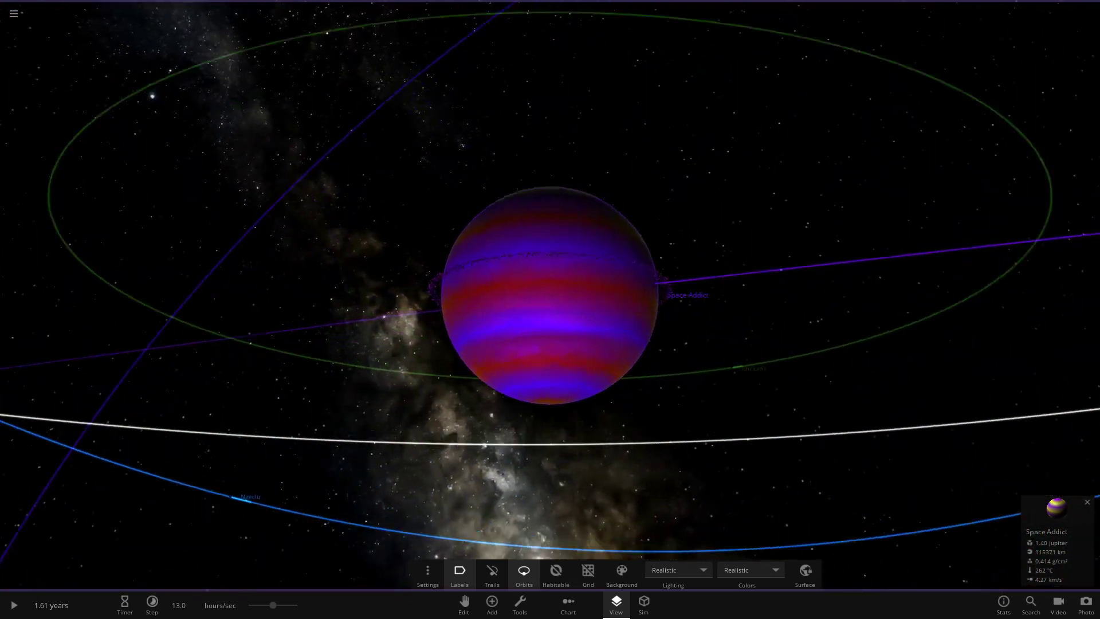
{"action": "scroll", "coordinate": [550, 295], "scroll_direction": "up", "scroll_amount": 5}
{"action": "scroll", "coordinate": [550, 296], "scroll_direction": "down", "scroll_amount": 4}
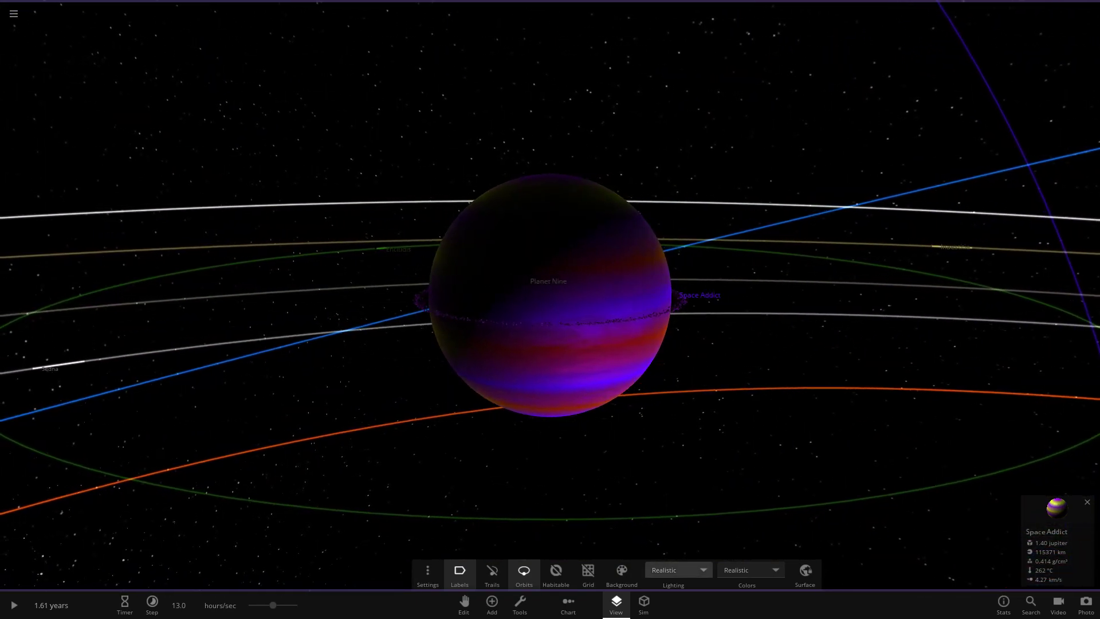
Preview Space Addict under Studio lighting, then restore the Realistic lighting.
{"action": "left_click", "coordinate": [679, 570]}
{"action": "left_click", "coordinate": [667, 546]}
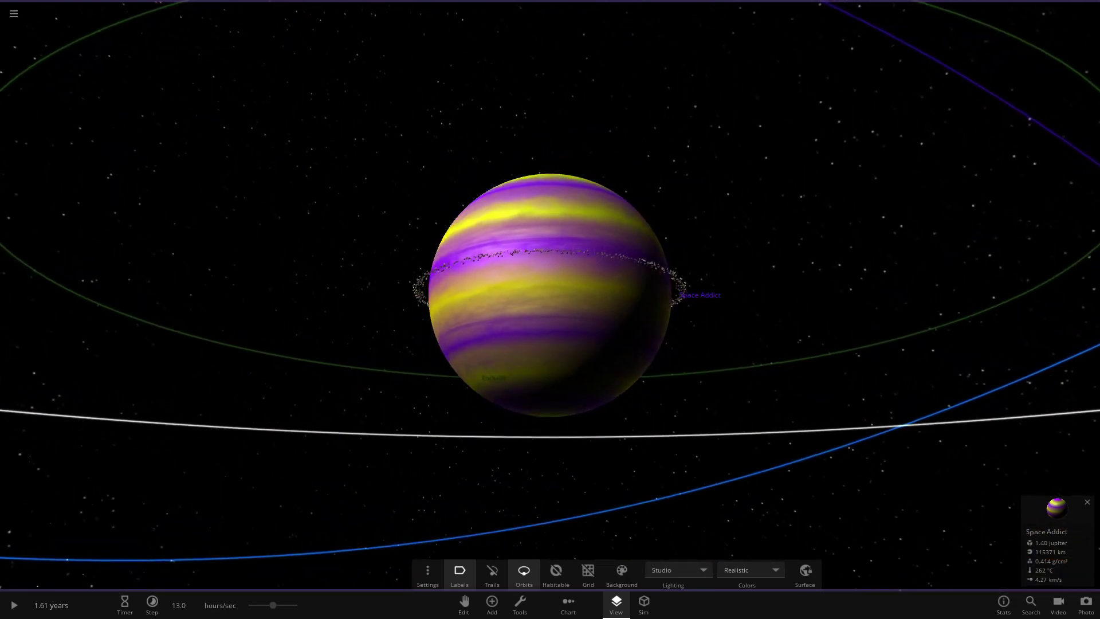
{"action": "left_click", "coordinate": [669, 518]}
{"action": "left_click_drag", "start_coordinate": [550, 296], "coordinate": [344, 224]}
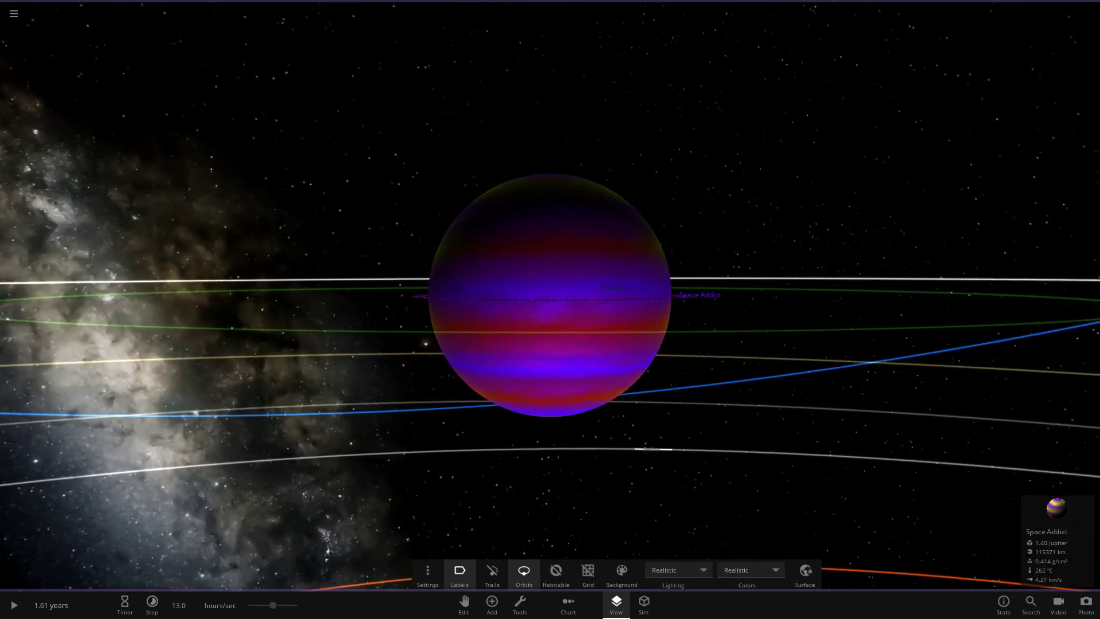
Open the properties of Space Addict and view the orbits of its moons.
{"action": "left_click", "coordinate": [550, 296]}
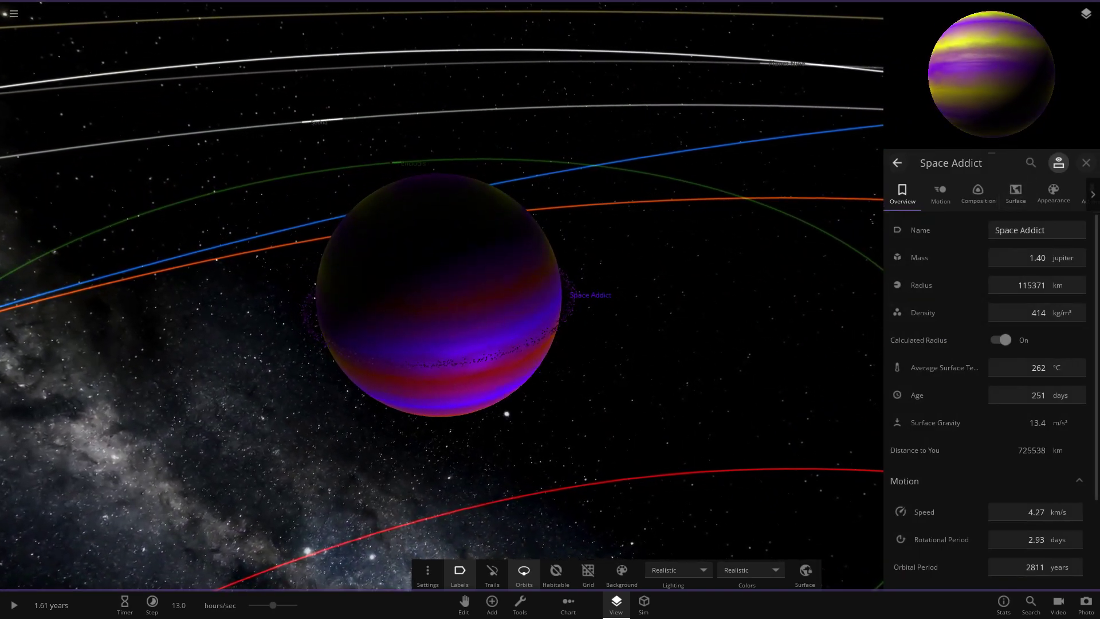
{"action": "scroll", "coordinate": [442, 295], "scroll_direction": "down", "scroll_amount": 5}
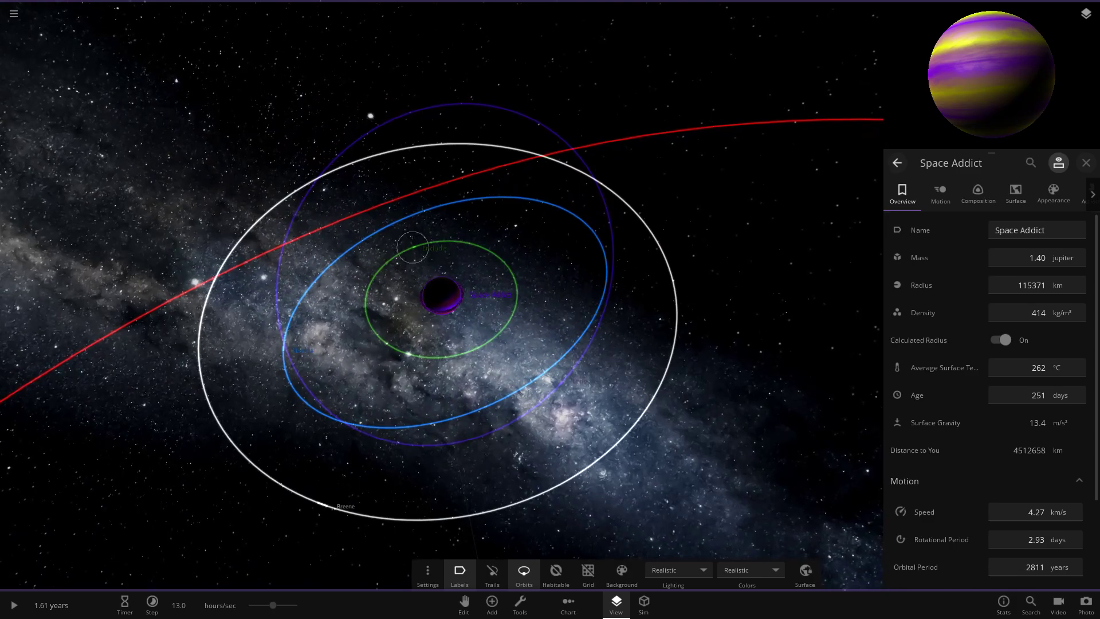
Focus on Encludis, the innermost moon of Space Addict, and set the lighting to Studio.
{"action": "left_click", "coordinate": [412, 247]}
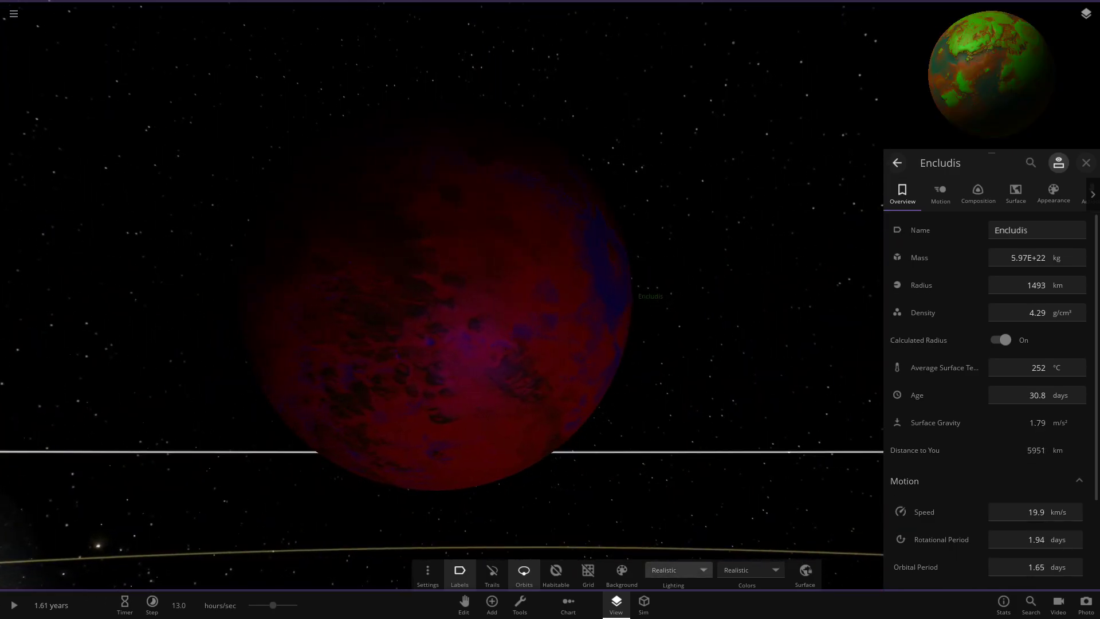
{"action": "left_click", "coordinate": [678, 569]}
{"action": "left_click", "coordinate": [678, 545]}
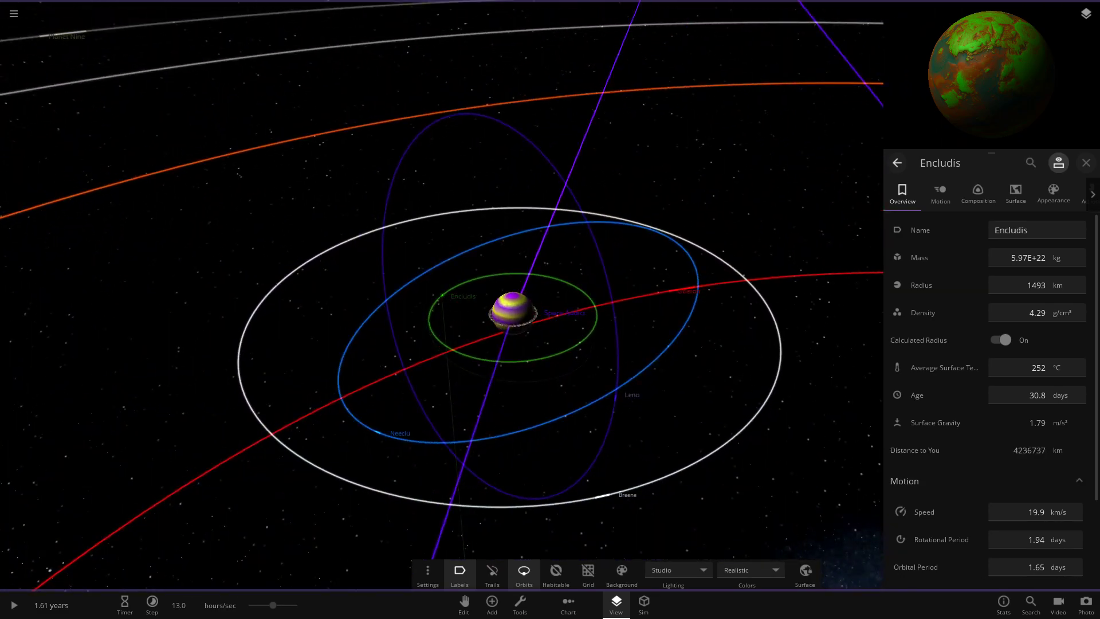
Inspect the moons Neeclu, Breene and Leno in turn, then return the focus to Space Addict.
{"action": "double_click", "coordinate": [421, 423]}
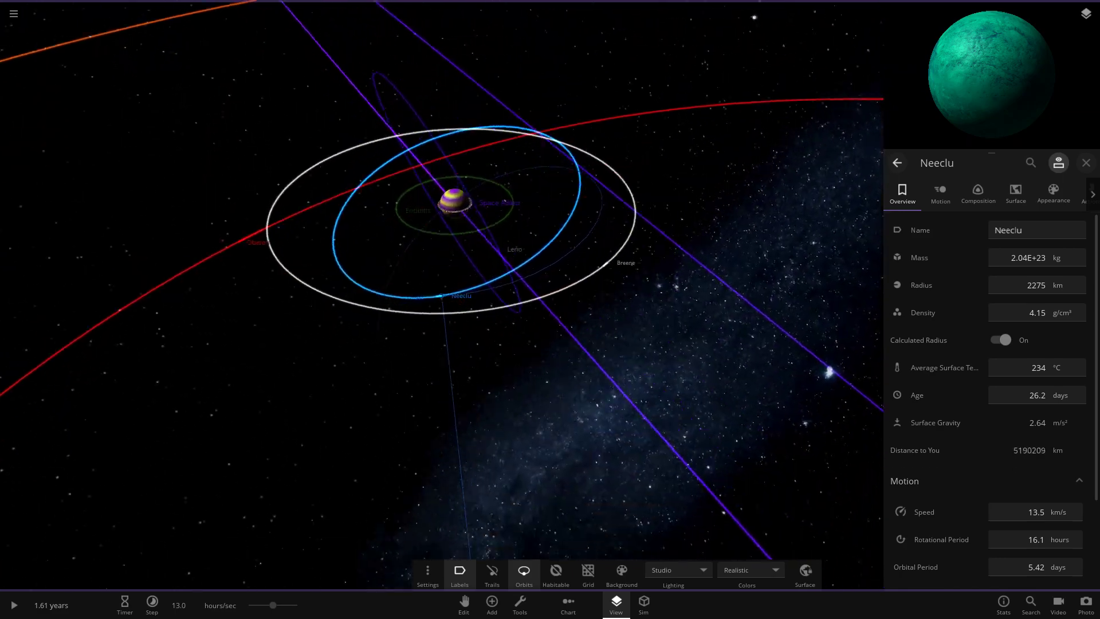
{"action": "double_click", "coordinate": [601, 291]}
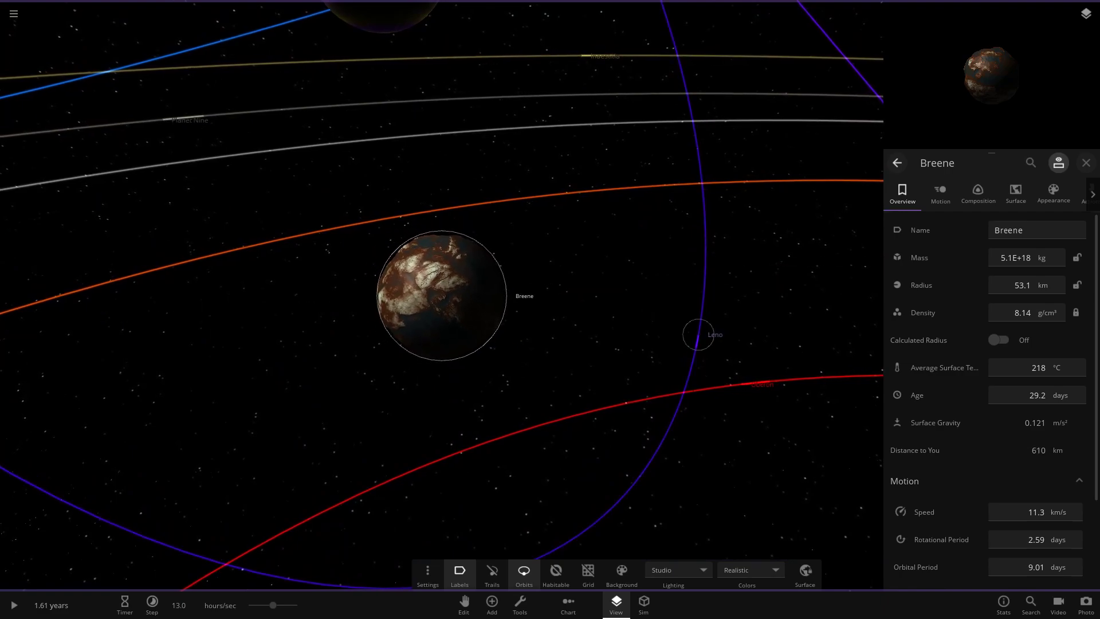
{"action": "double_click", "coordinate": [698, 334]}
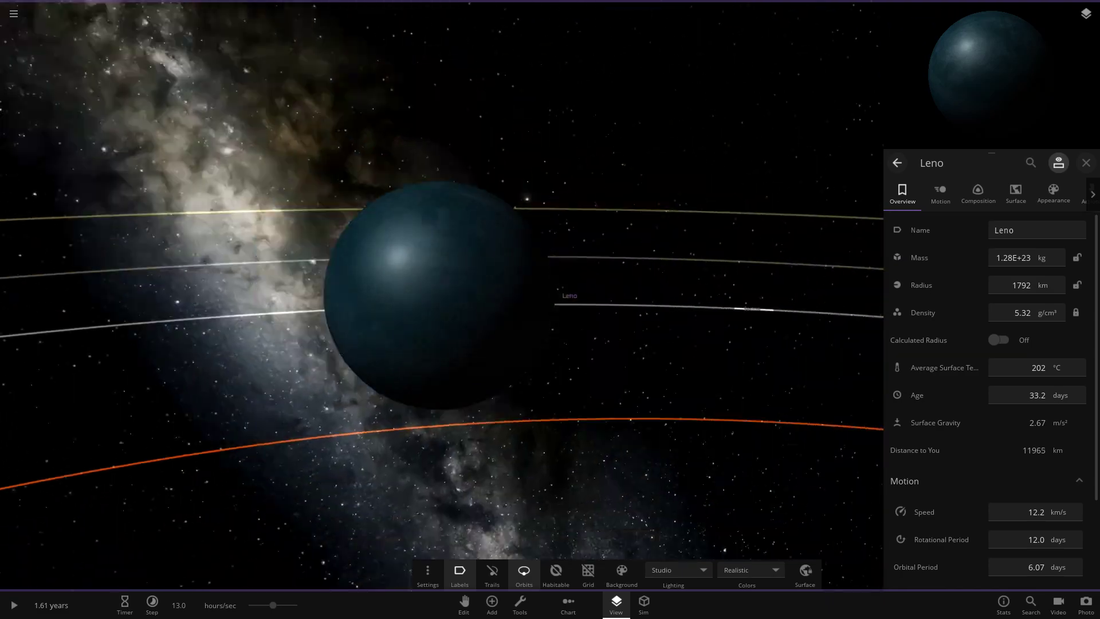
{"action": "scroll", "coordinate": [441, 296], "scroll_direction": "down", "scroll_amount": 10}
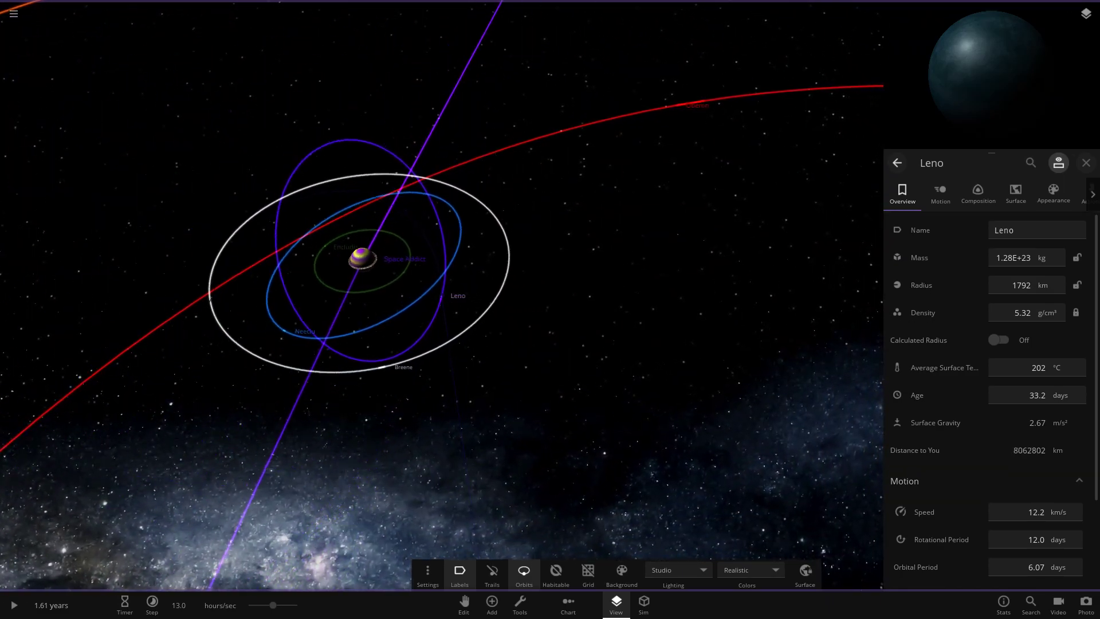
{"action": "double_click", "coordinate": [370, 265]}
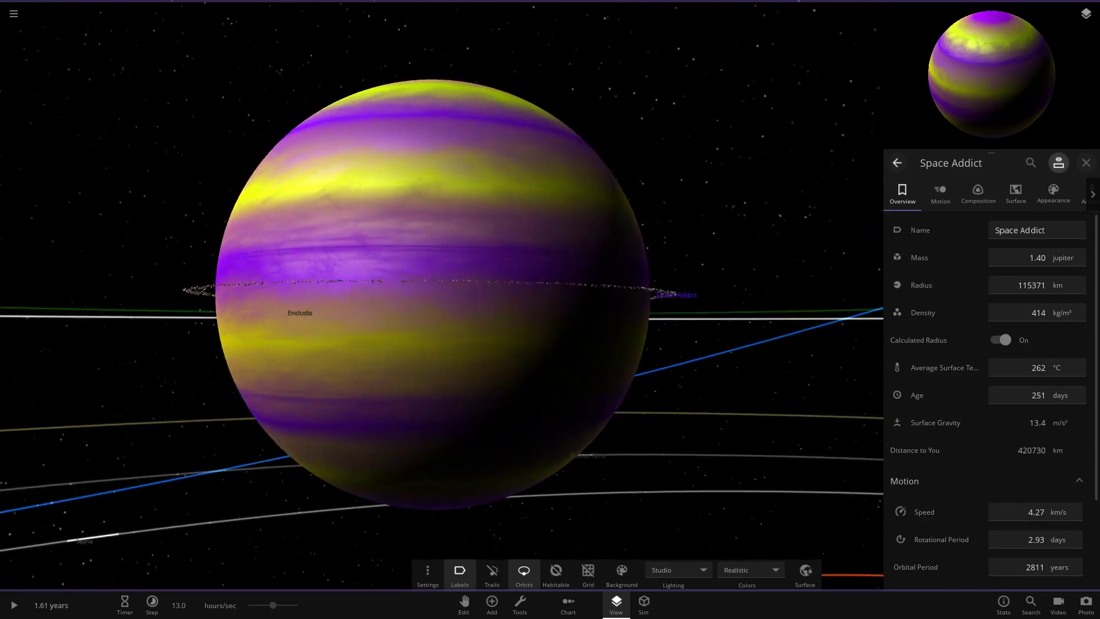
Focus on the planet Oberon and examine its surface and the orbit of its moon.
{"action": "scroll", "coordinate": [441, 296], "scroll_direction": "down", "scroll_amount": 3}
{"action": "left_click_drag", "start_coordinate": [441, 295], "coordinate": [441, 447]}
{"action": "scroll", "coordinate": [441, 295], "scroll_direction": "down", "scroll_amount": 10}
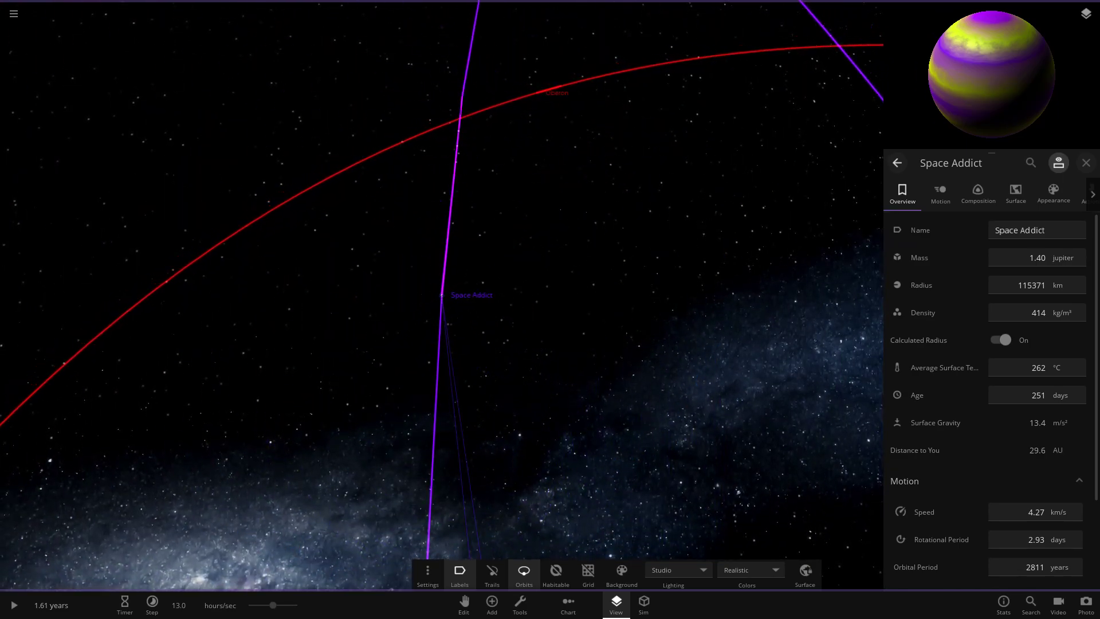
{"action": "scroll", "coordinate": [440, 296], "scroll_direction": "down", "scroll_amount": 4}
{"action": "left_click_drag", "start_coordinate": [440, 295], "coordinate": [441, 344]}
{"action": "left_click", "coordinate": [457, 256]}
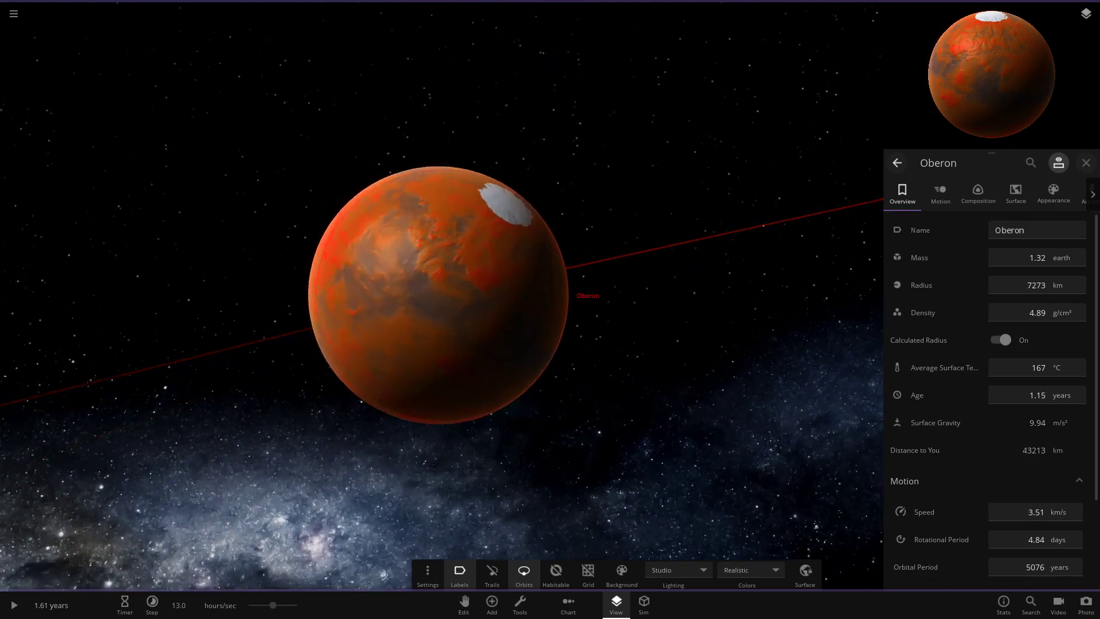
{"action": "left_click_drag", "start_coordinate": [441, 296], "coordinate": [665, 292]}
{"action": "scroll", "coordinate": [440, 295], "scroll_direction": "down", "scroll_amount": 3}
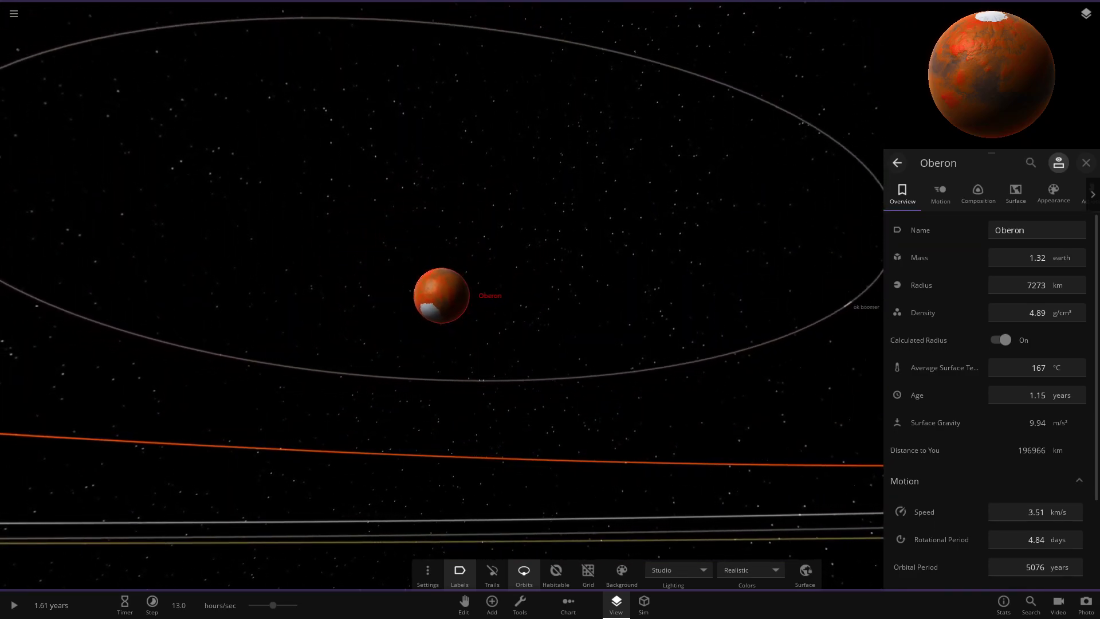
{"action": "scroll", "coordinate": [441, 295], "scroll_direction": "up", "scroll_amount": 5}
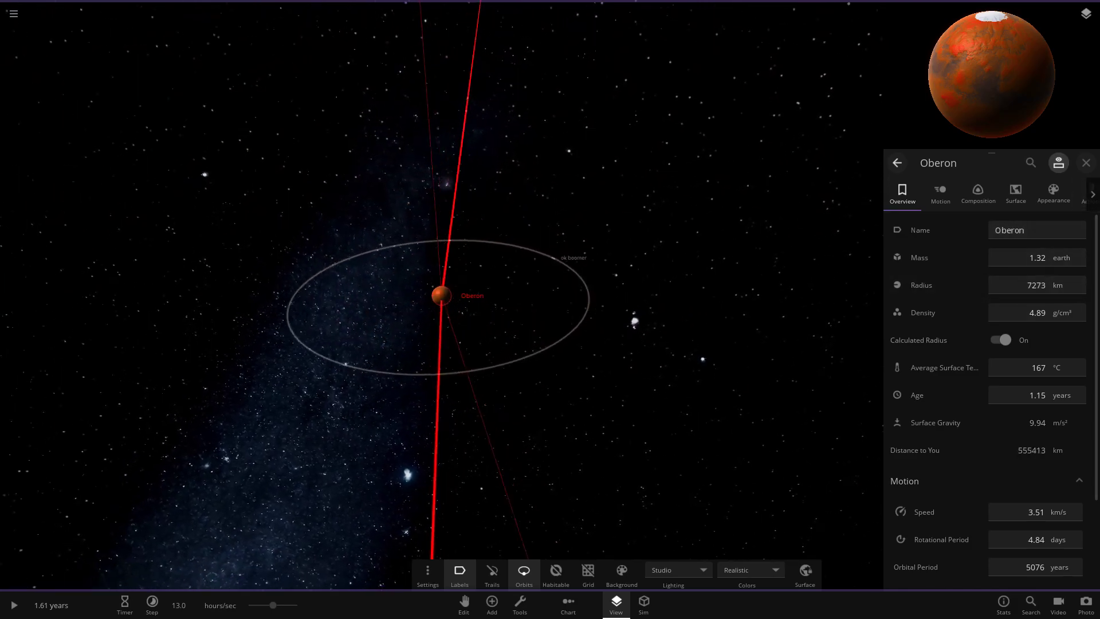
Focus on Oberon's moon ok boomer and view it together with its parent planet.
{"action": "double_click", "coordinate": [590, 264]}
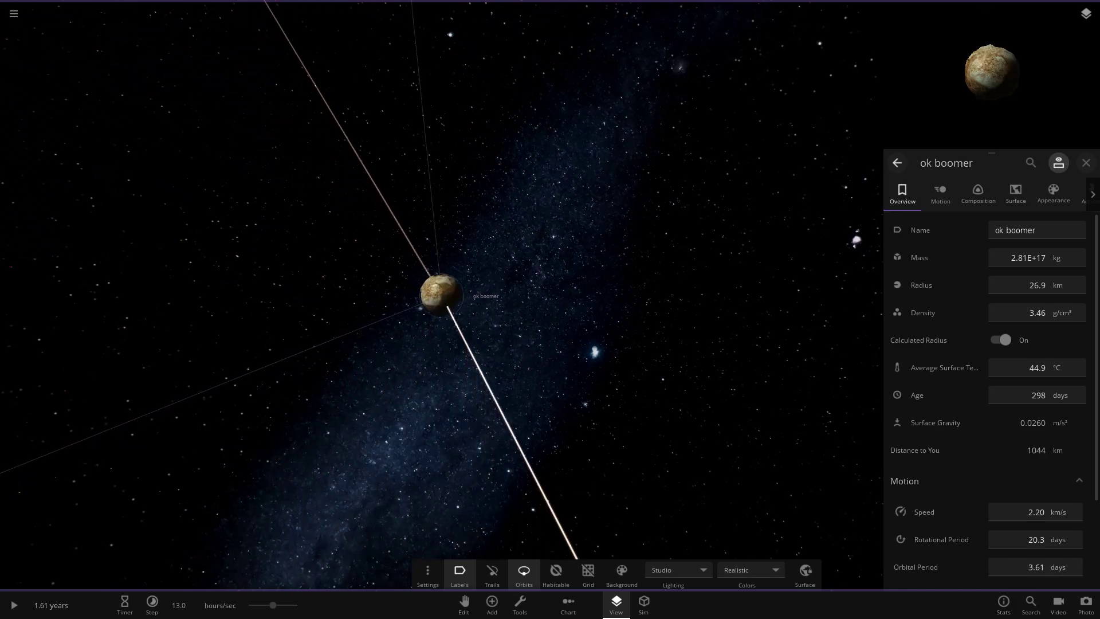
{"action": "scroll", "coordinate": [441, 295], "scroll_direction": "down", "scroll_amount": 3}
{"action": "left_click_drag", "start_coordinate": [441, 296], "coordinate": [550, 241]}
{"action": "scroll", "coordinate": [441, 296], "scroll_direction": "down", "scroll_amount": 10}
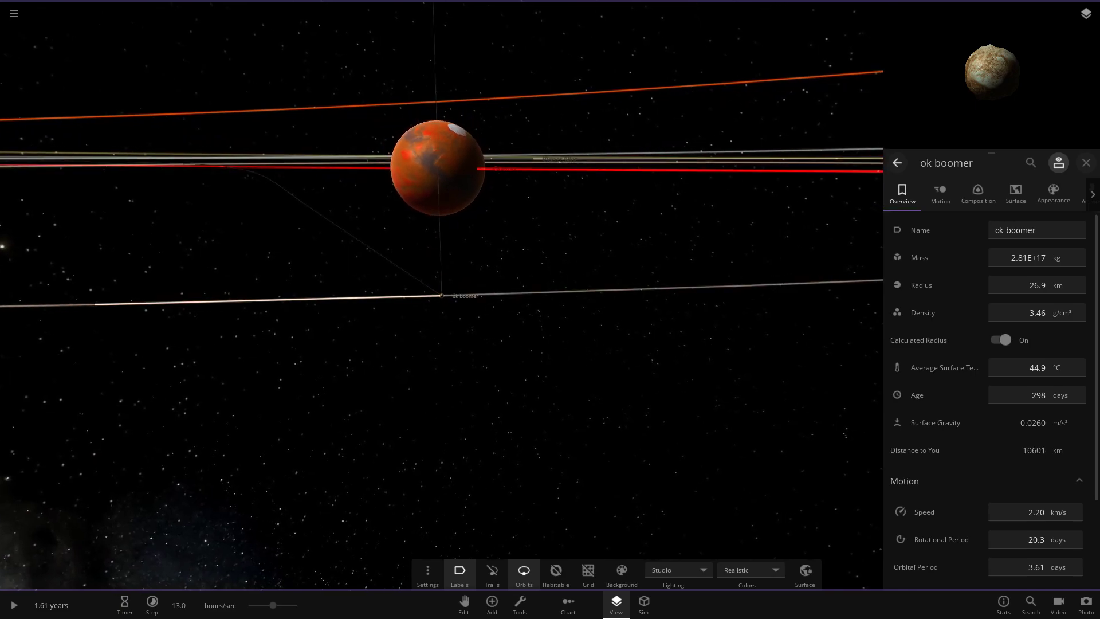
Refocus on Oberon and view its orbit within the entire Galactica system.
{"action": "double_click", "coordinate": [439, 197]}
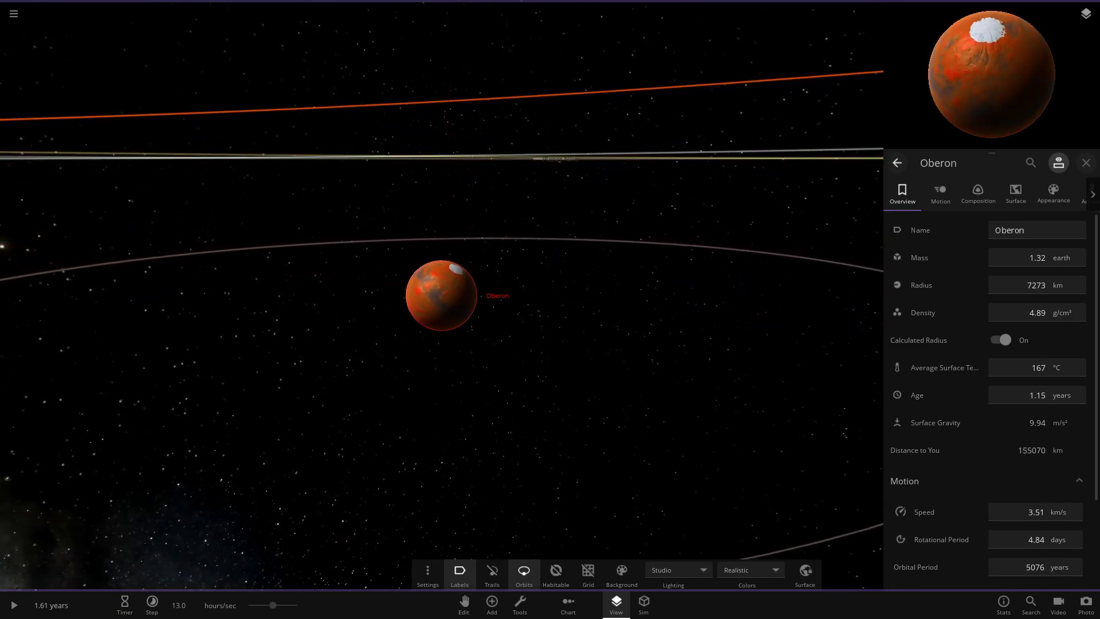
{"action": "scroll", "coordinate": [441, 296], "scroll_direction": "down", "scroll_amount": 10}
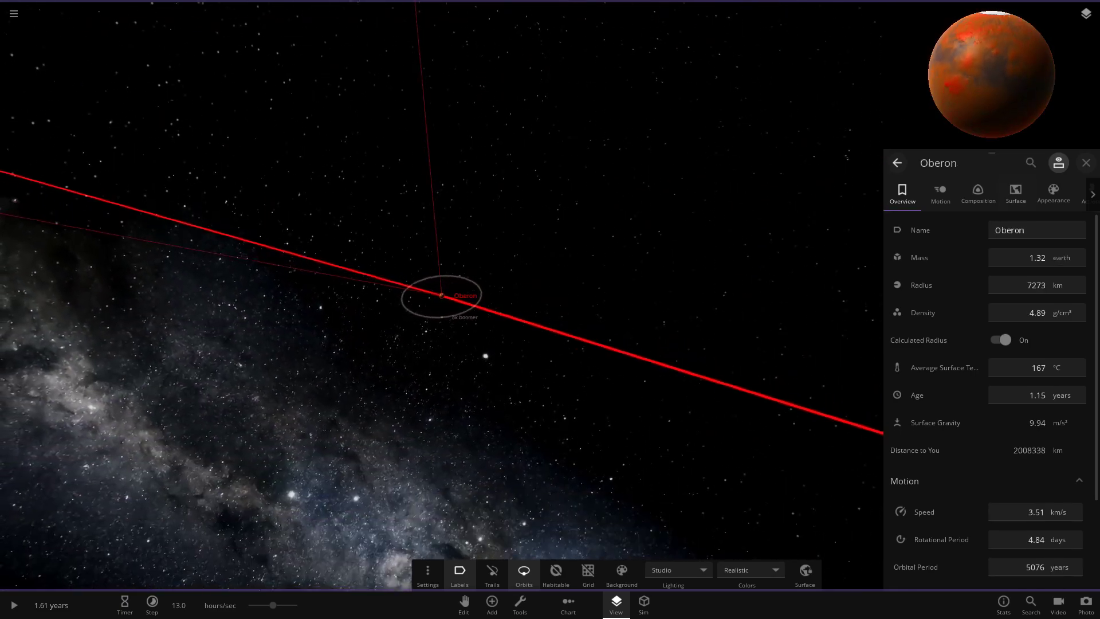
{"action": "scroll", "coordinate": [441, 296], "scroll_direction": "down", "scroll_amount": 3}
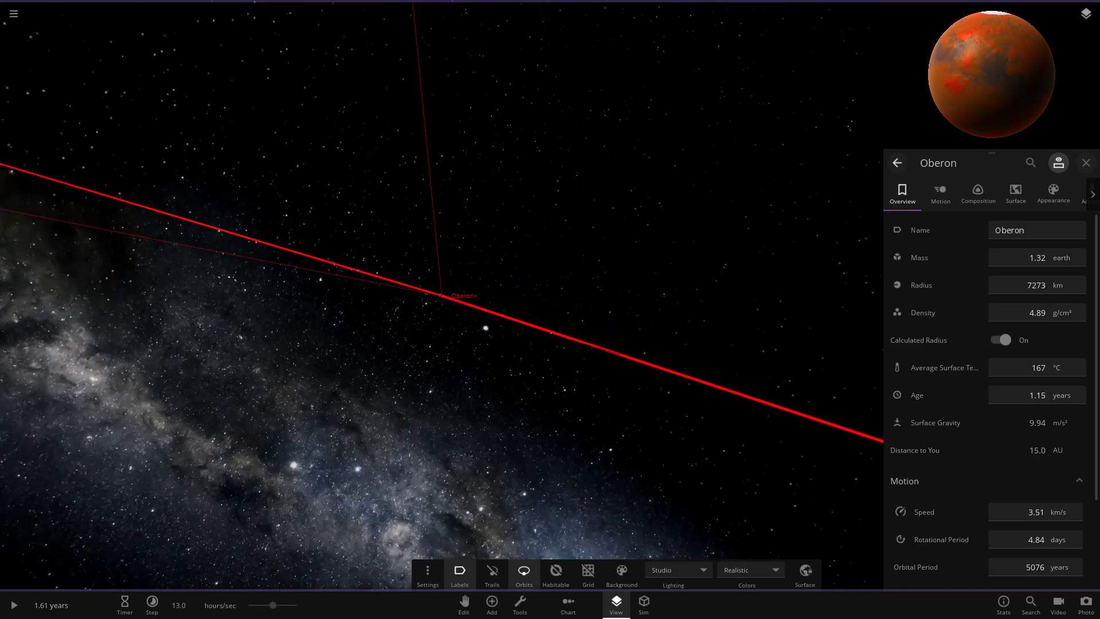
{"action": "scroll", "coordinate": [441, 295], "scroll_direction": "down", "scroll_amount": 10}
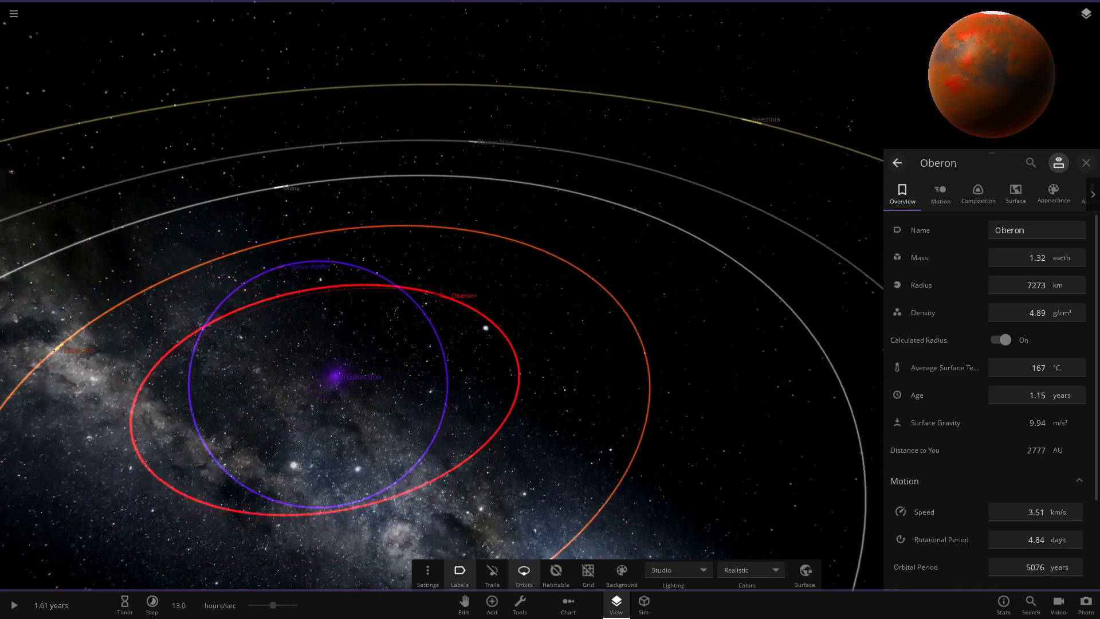
{"action": "scroll", "coordinate": [441, 295], "scroll_direction": "down", "scroll_amount": 5}
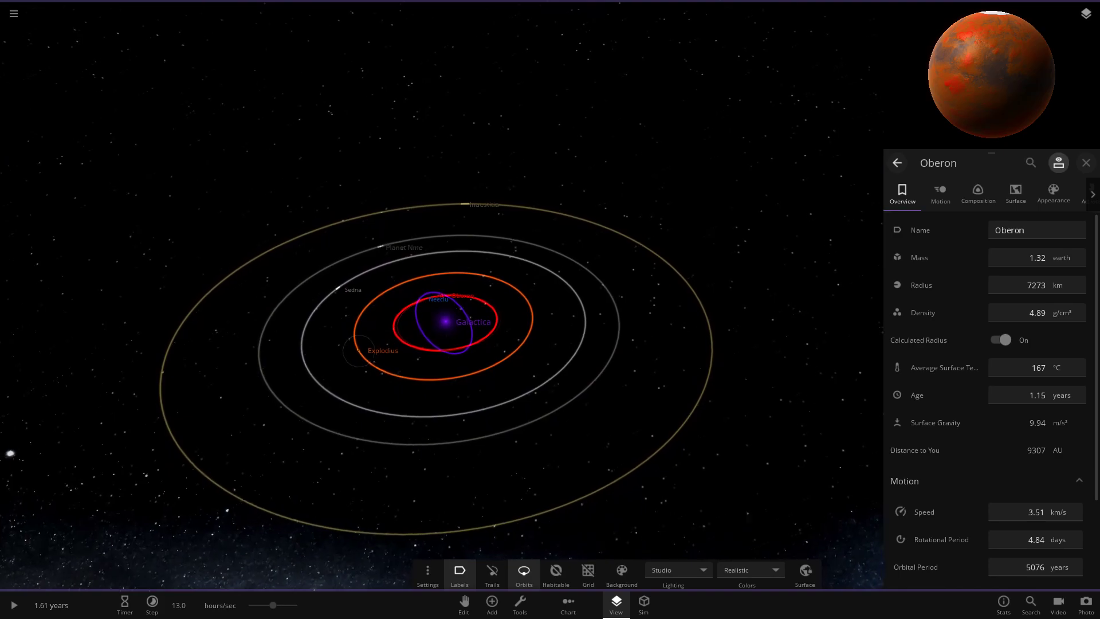
Focus on the planet Explodius and examine its bands and debris ring, with the orbits and labels temporarily hidden.
{"action": "double_click", "coordinate": [359, 350]}
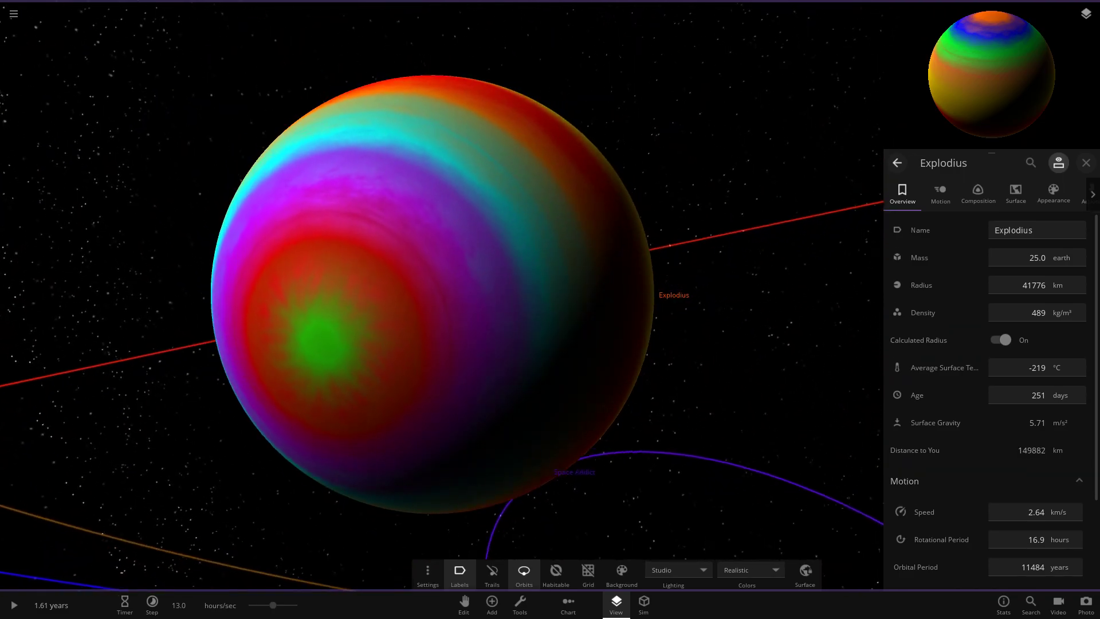
{"action": "scroll", "coordinate": [587, 388], "scroll_direction": "down", "scroll_amount": 4}
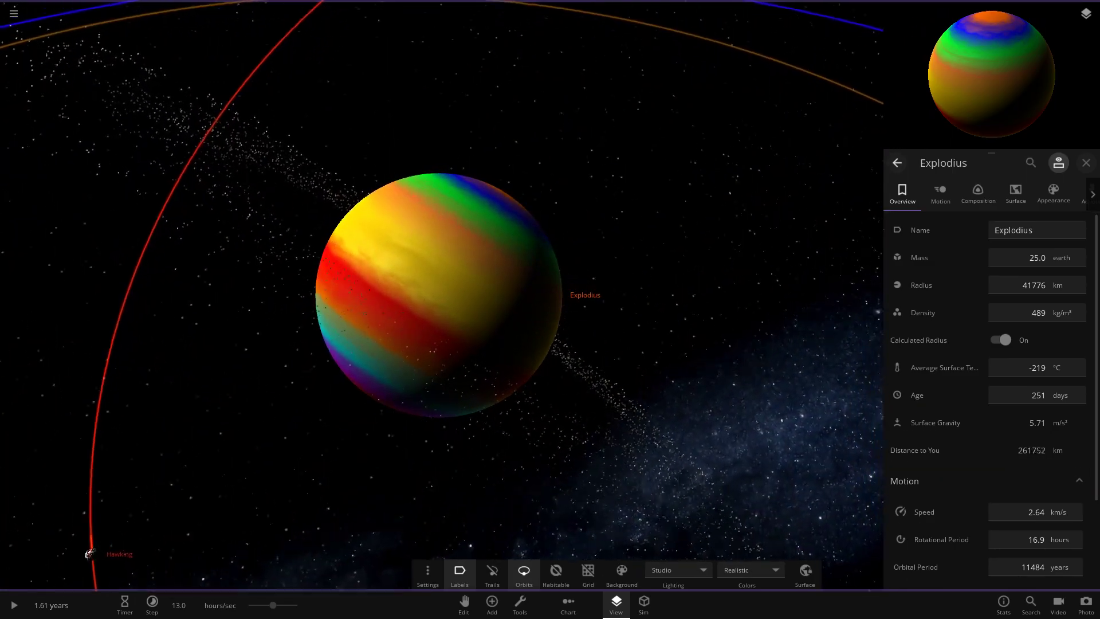
{"action": "scroll", "coordinate": [442, 295], "scroll_direction": "down", "scroll_amount": 5}
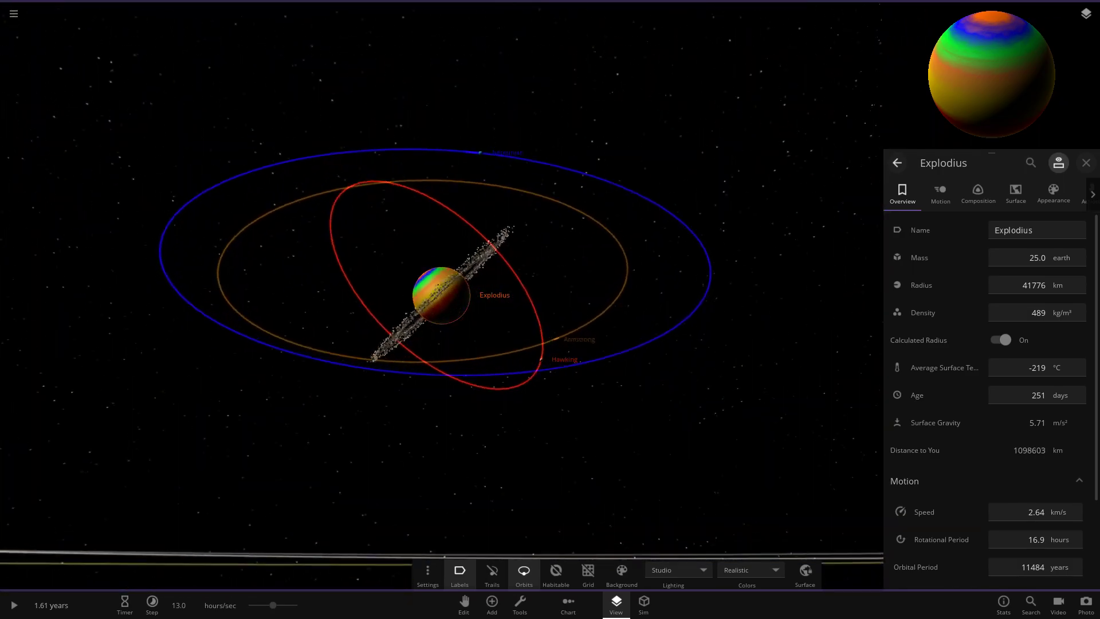
{"action": "key", "text": "o"}
{"action": "key", "text": "l"}
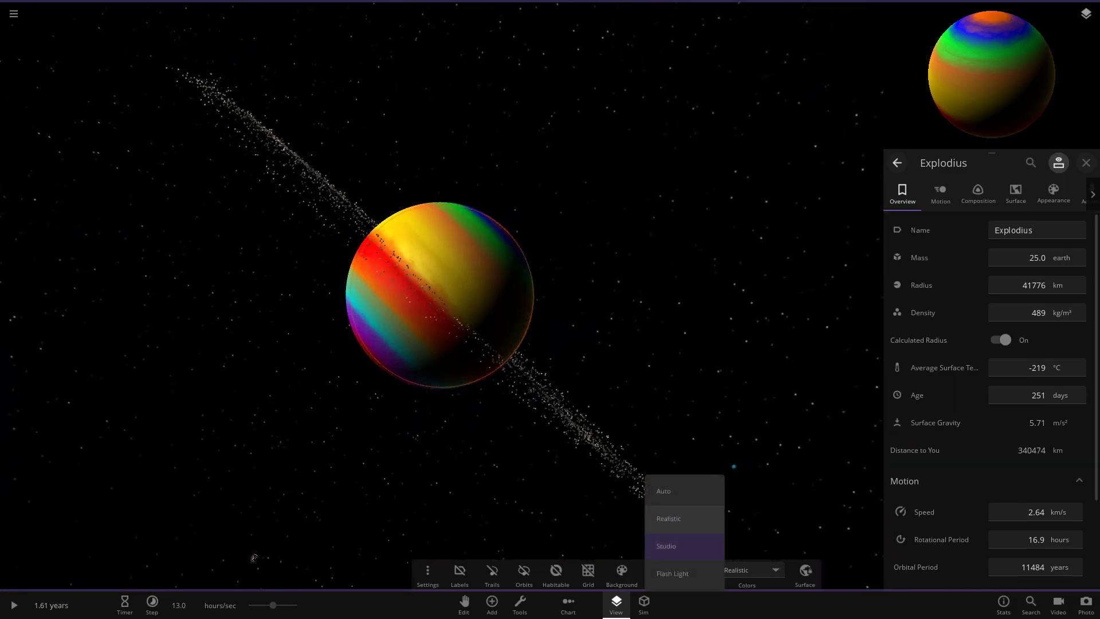
{"action": "left_click_drag", "start_coordinate": [587, 434], "coordinate": [813, 433]}
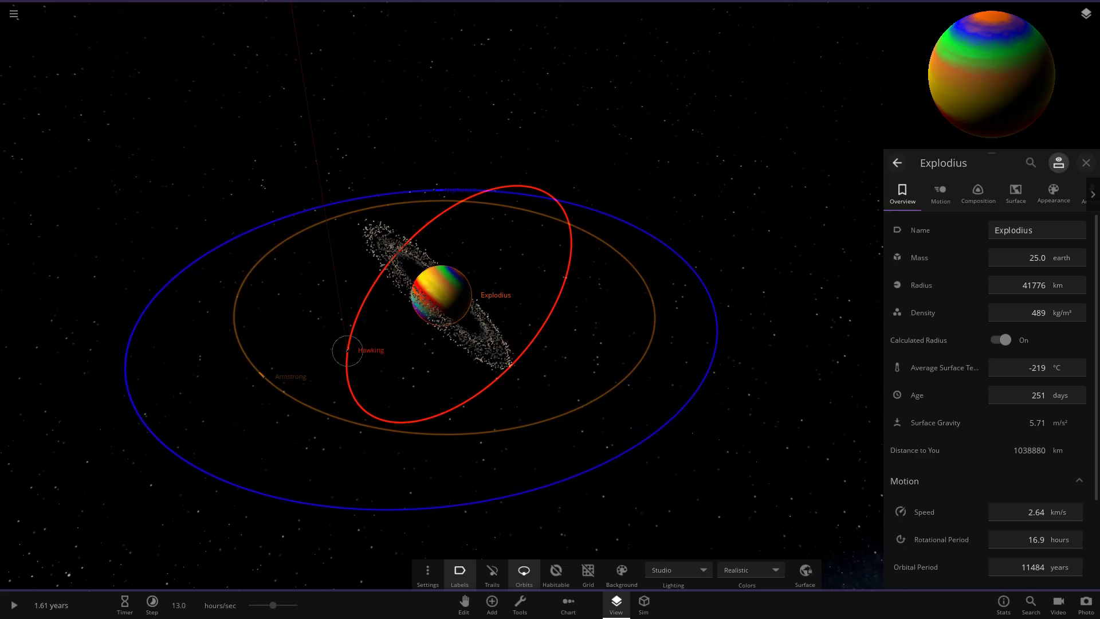
Inspect Explodius's moon Hawking and its orbit, then move the focus to the moon Armstrong.
{"action": "double_click", "coordinate": [347, 350]}
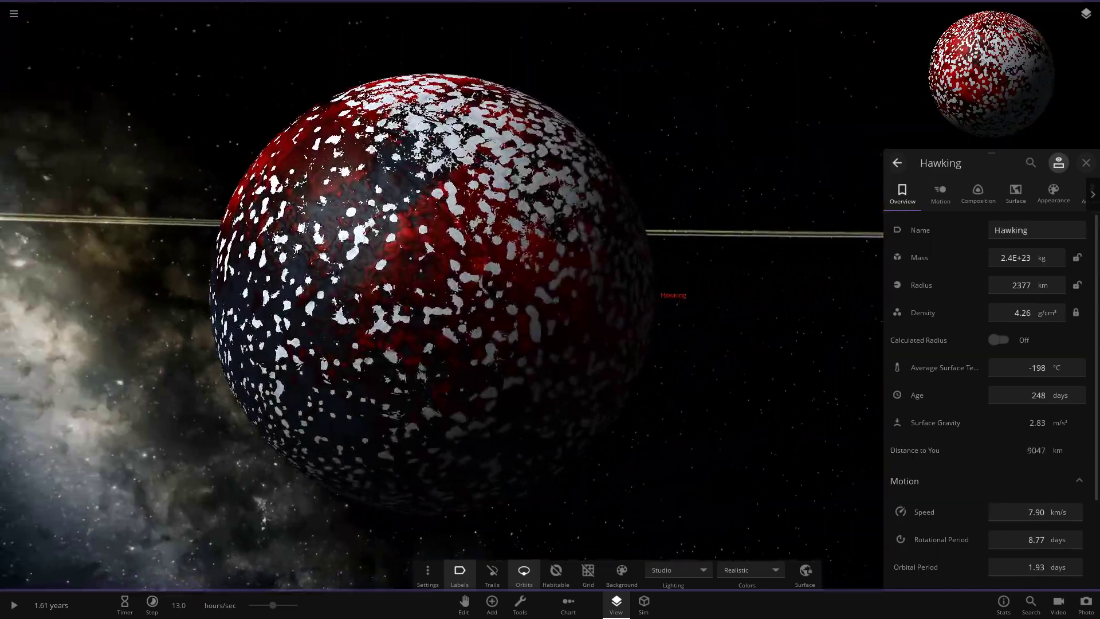
{"action": "scroll", "coordinate": [409, 309], "scroll_direction": "down", "scroll_amount": 3}
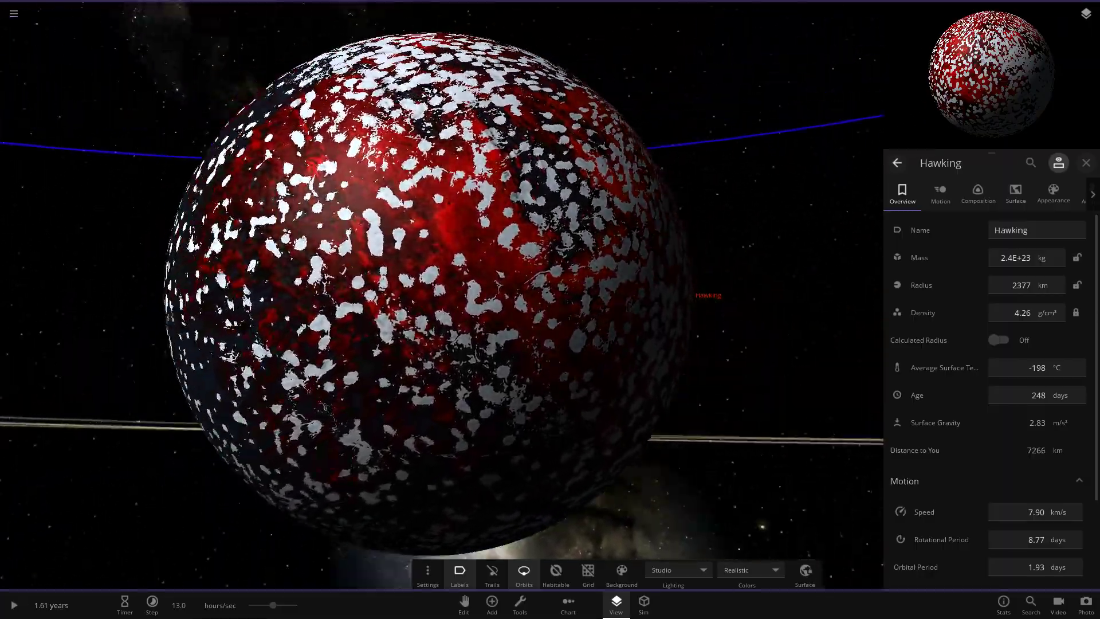
{"action": "scroll", "coordinate": [440, 295], "scroll_direction": "down", "scroll_amount": 5}
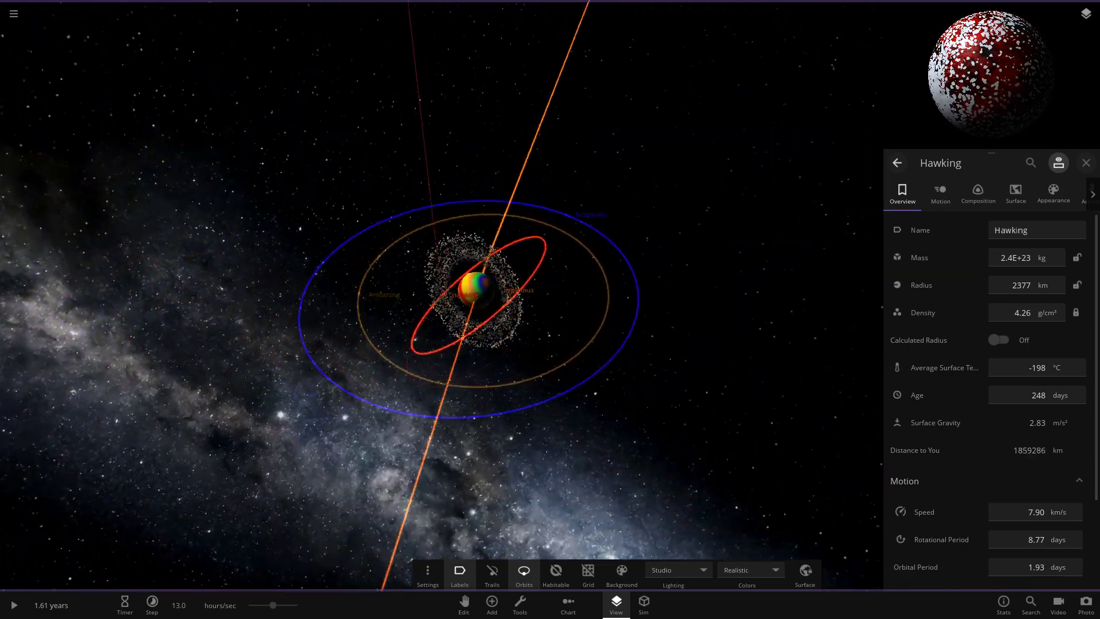
{"action": "double_click", "coordinate": [415, 319]}
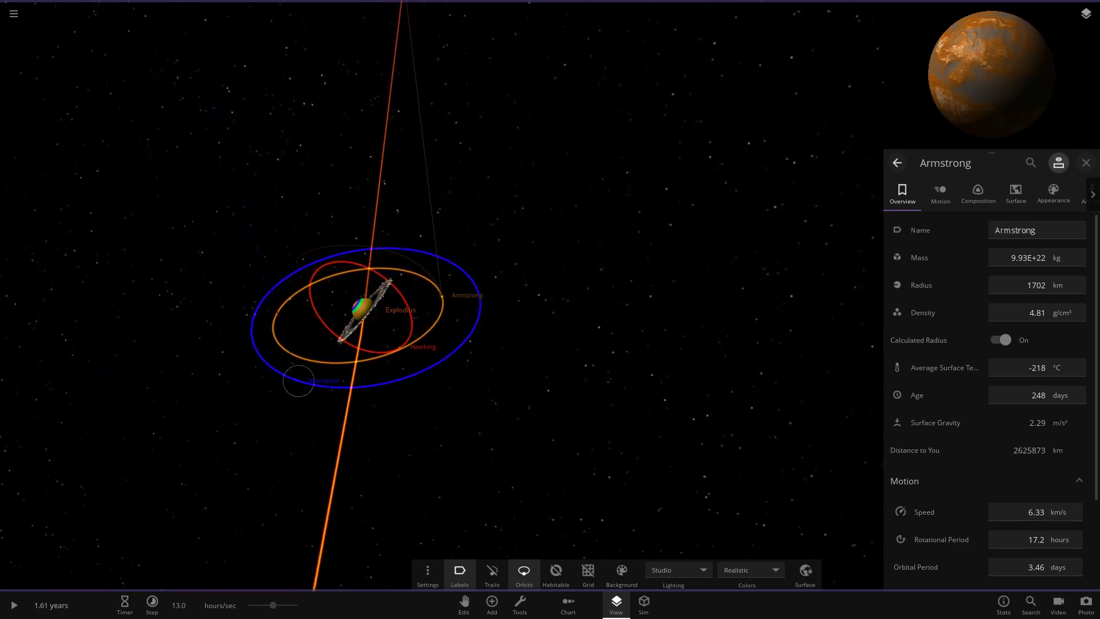
Focus on Explodius's moon Neptunian, examine its surface, and view its place in the entire Galactica system.
{"action": "left_click", "coordinate": [298, 381]}
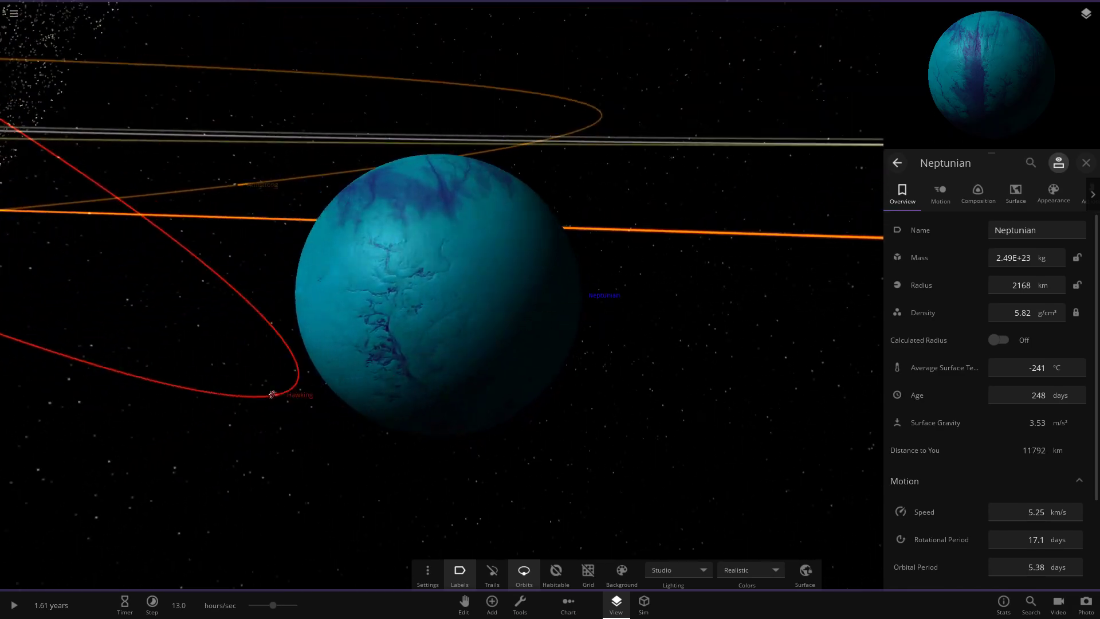
{"action": "scroll", "coordinate": [438, 295], "scroll_direction": "up", "scroll_amount": 5}
{"action": "scroll", "coordinate": [438, 295], "scroll_direction": "down", "scroll_amount": 5}
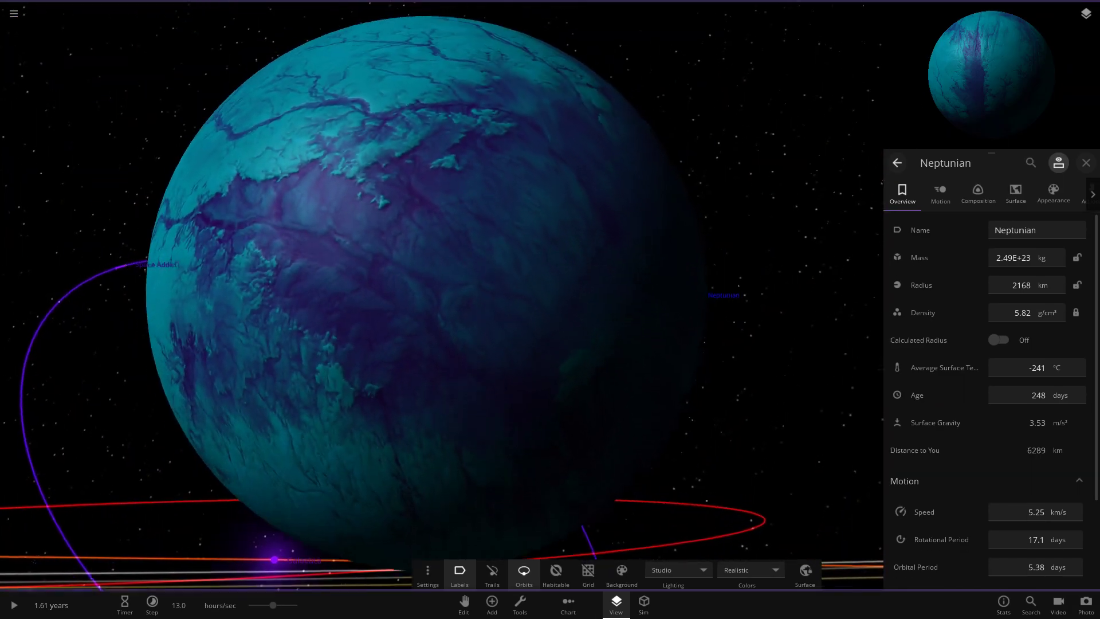
{"action": "scroll", "coordinate": [425, 295], "scroll_direction": "up", "scroll_amount": 1}
{"action": "scroll", "coordinate": [426, 295], "scroll_direction": "down", "scroll_amount": 5}
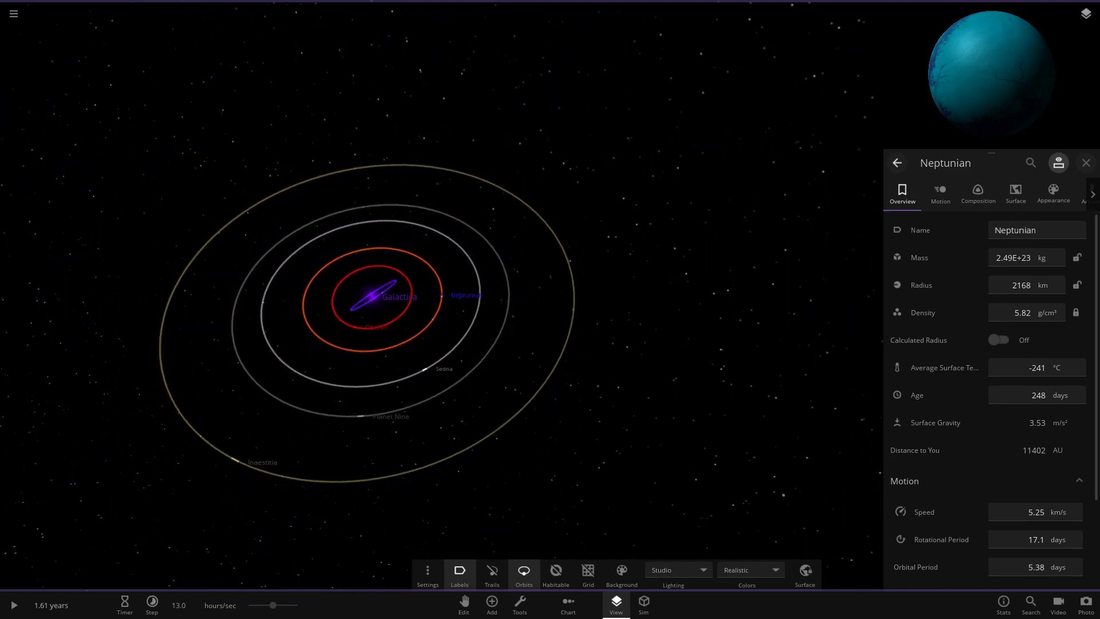
Focus on Sedna and view its orbit within the entire Galactica system.
{"action": "double_click", "coordinate": [425, 370]}
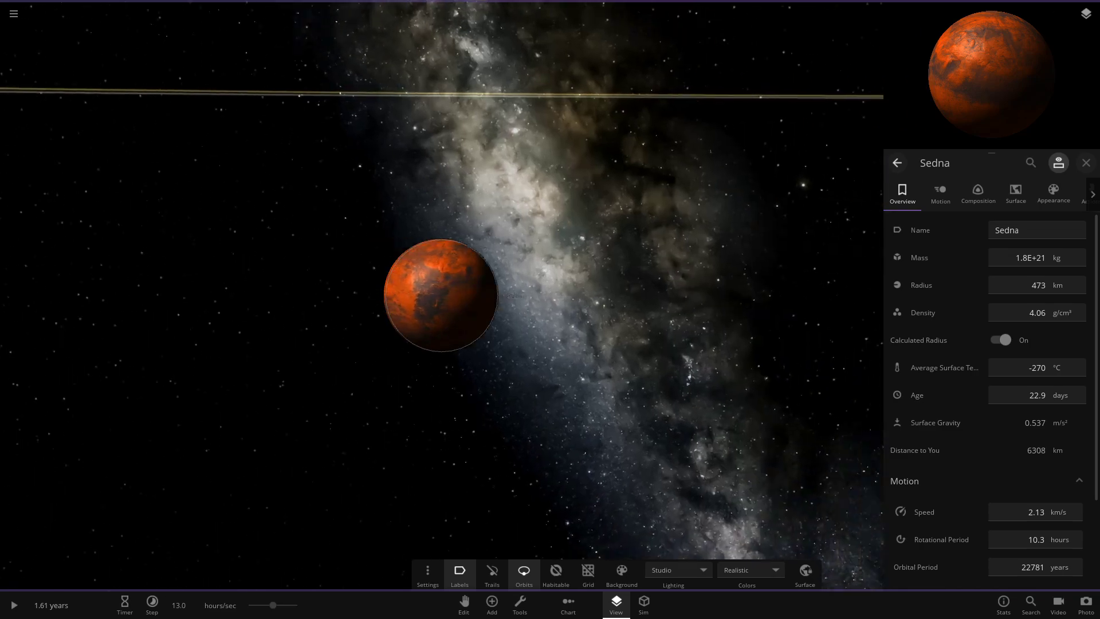
{"action": "scroll", "coordinate": [442, 296], "scroll_direction": "down", "scroll_amount": 10}
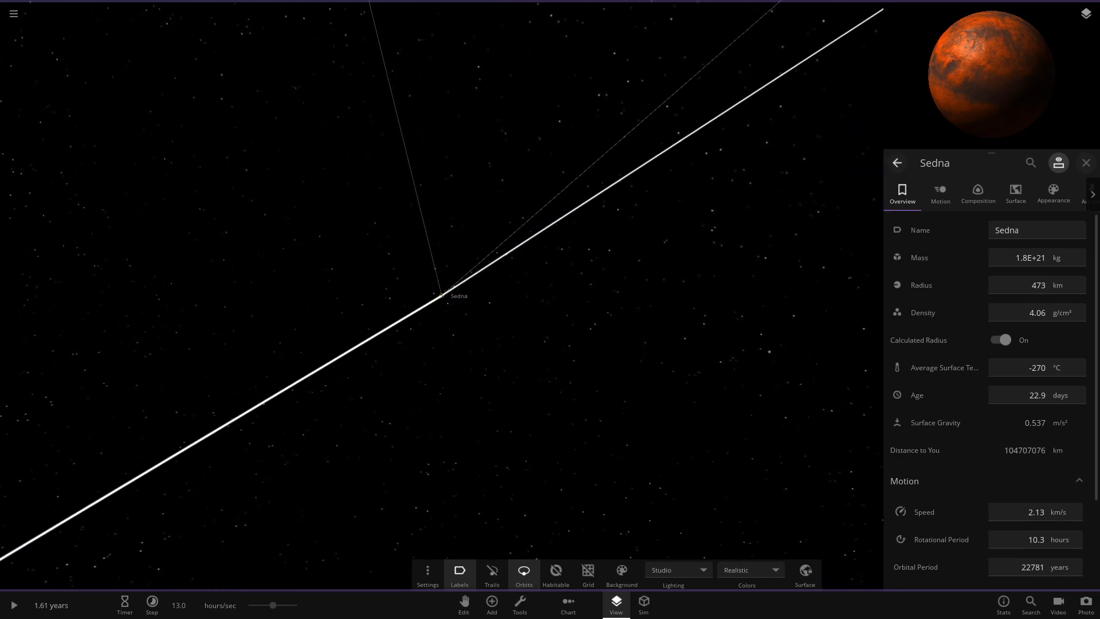
{"action": "scroll", "coordinate": [441, 296], "scroll_direction": "down", "scroll_amount": 10}
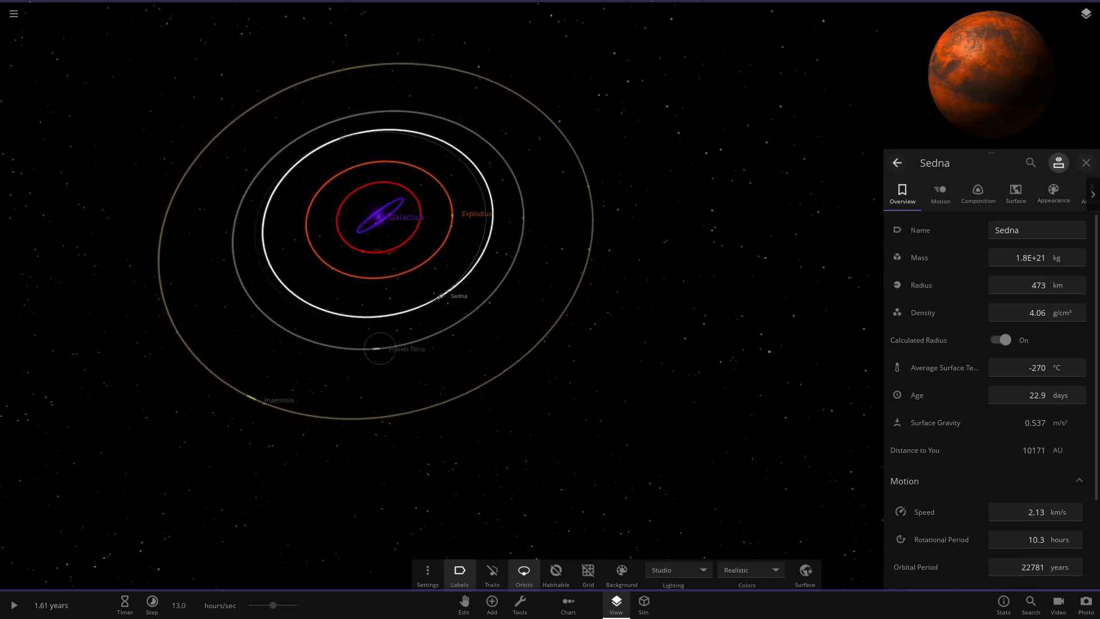
View Planet Nine and its moon Cloud Nine under Realistic lighting, ending with their orbit in the entire system.
{"action": "double_click", "coordinate": [379, 349]}
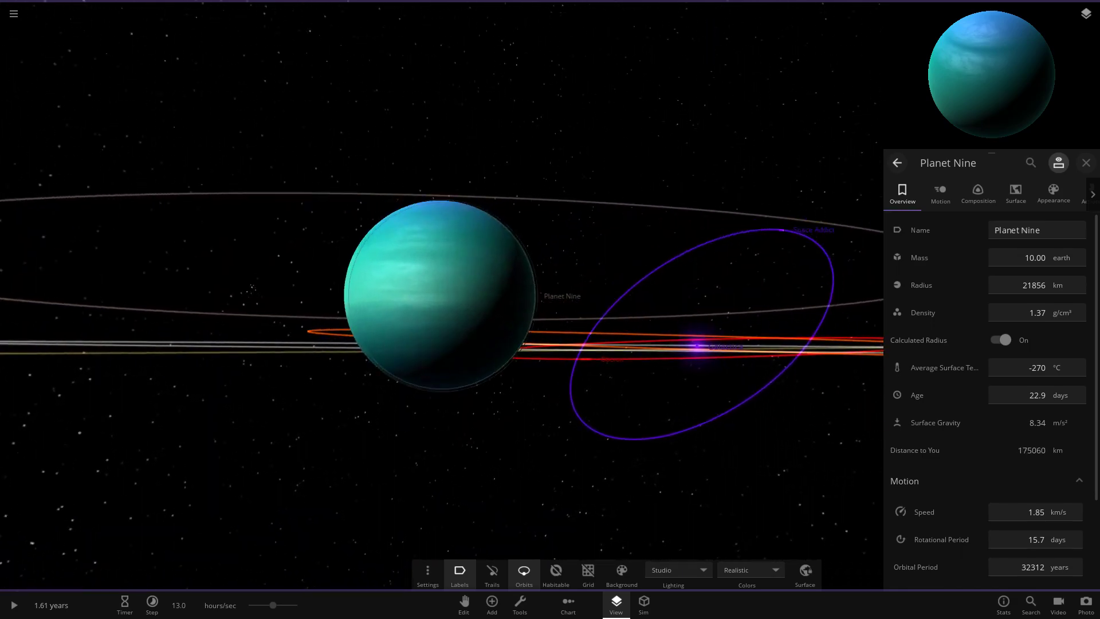
{"action": "left_click", "coordinate": [678, 569]}
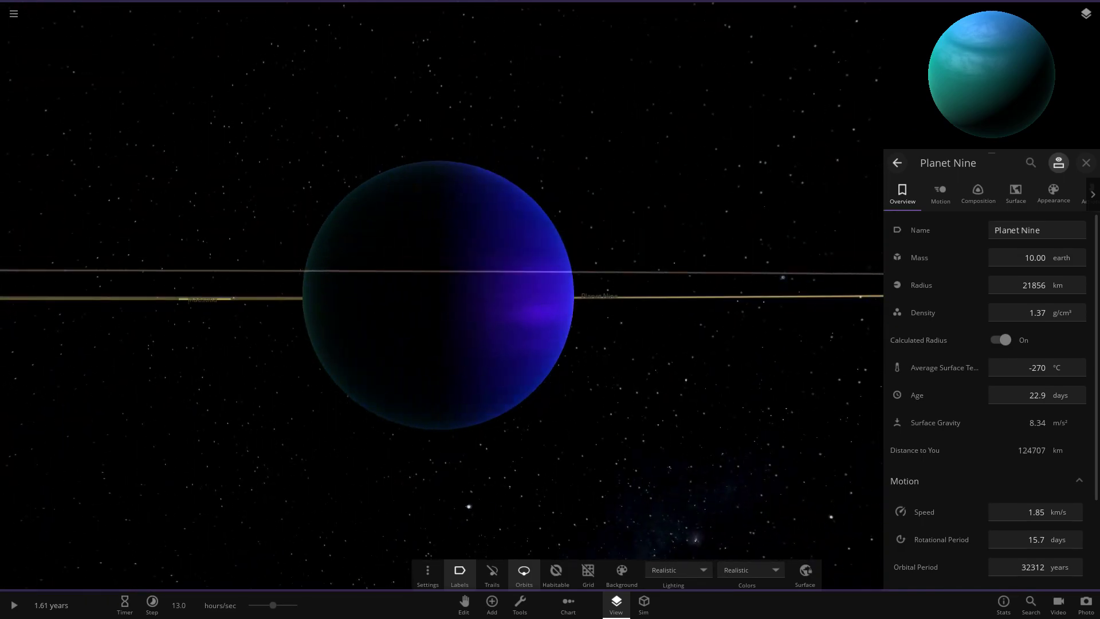
{"action": "double_click", "coordinate": [339, 317]}
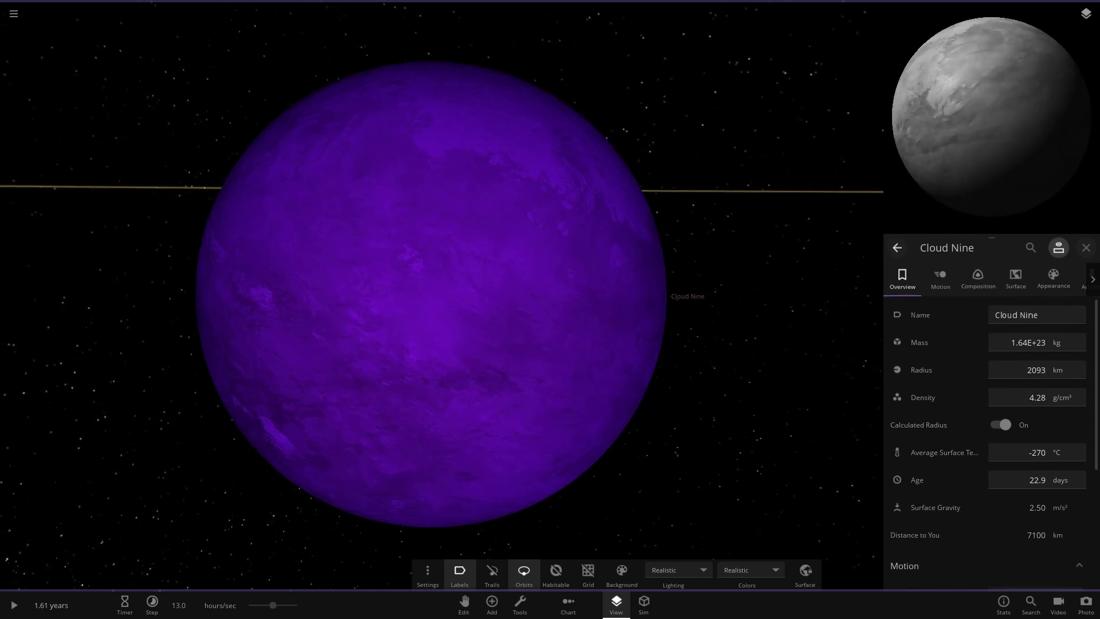
{"action": "scroll", "coordinate": [442, 296], "scroll_direction": "down", "scroll_amount": 6}
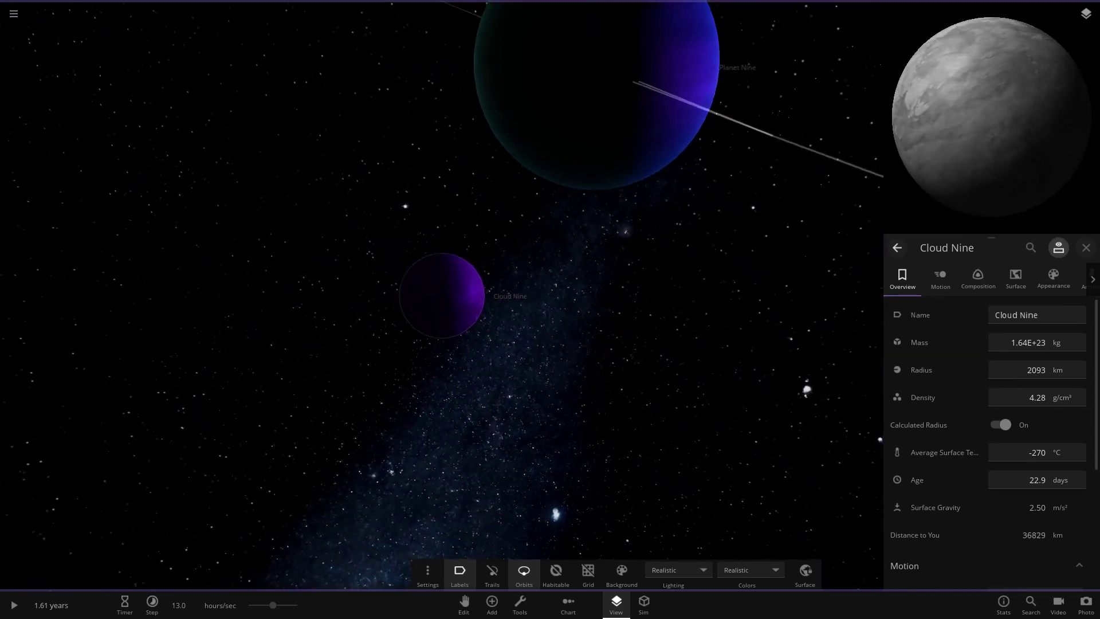
{"action": "scroll", "coordinate": [441, 295], "scroll_direction": "down", "scroll_amount": 10}
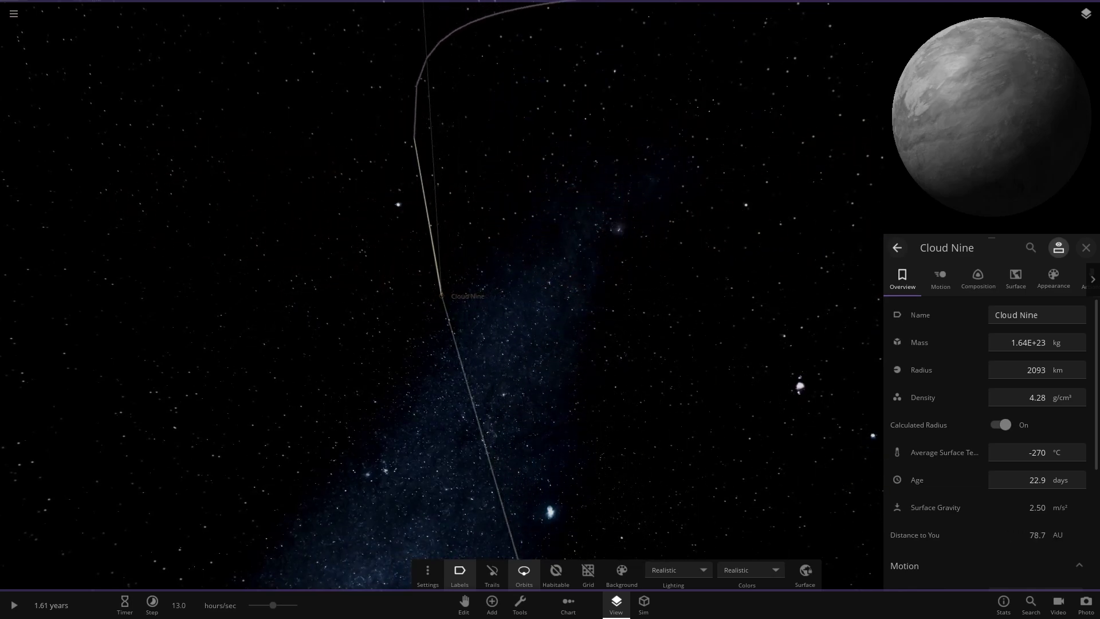
{"action": "scroll", "coordinate": [441, 295], "scroll_direction": "down", "scroll_amount": 10}
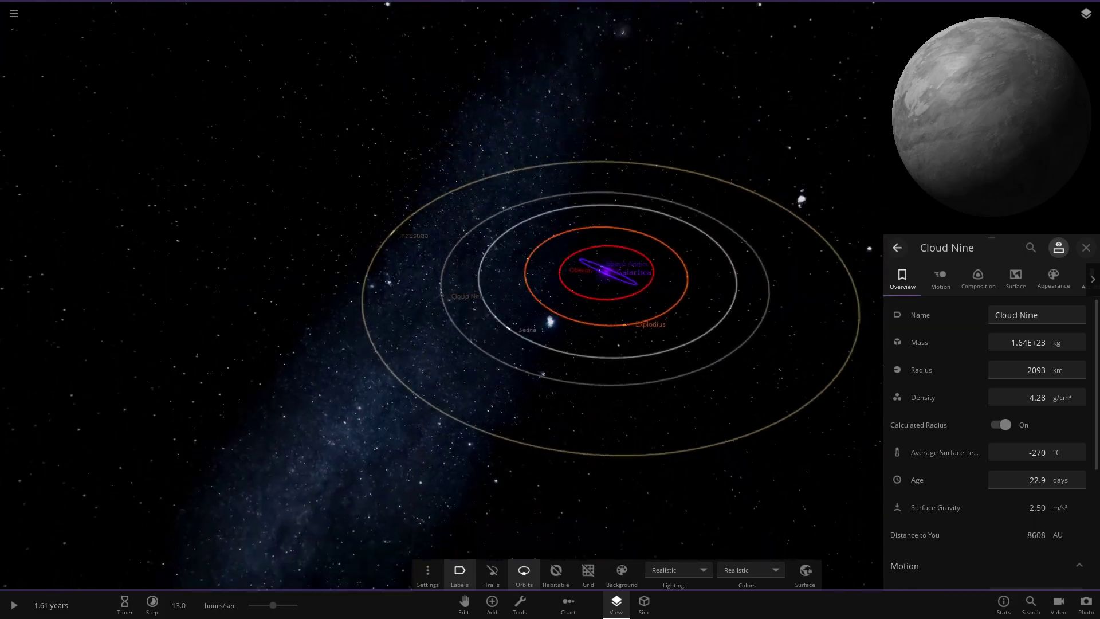
Focus on the outermost planet Inaestitia, switch the lighting to Studio, and examine the planet with its moons' orbits.
{"action": "double_click", "coordinate": [398, 232]}
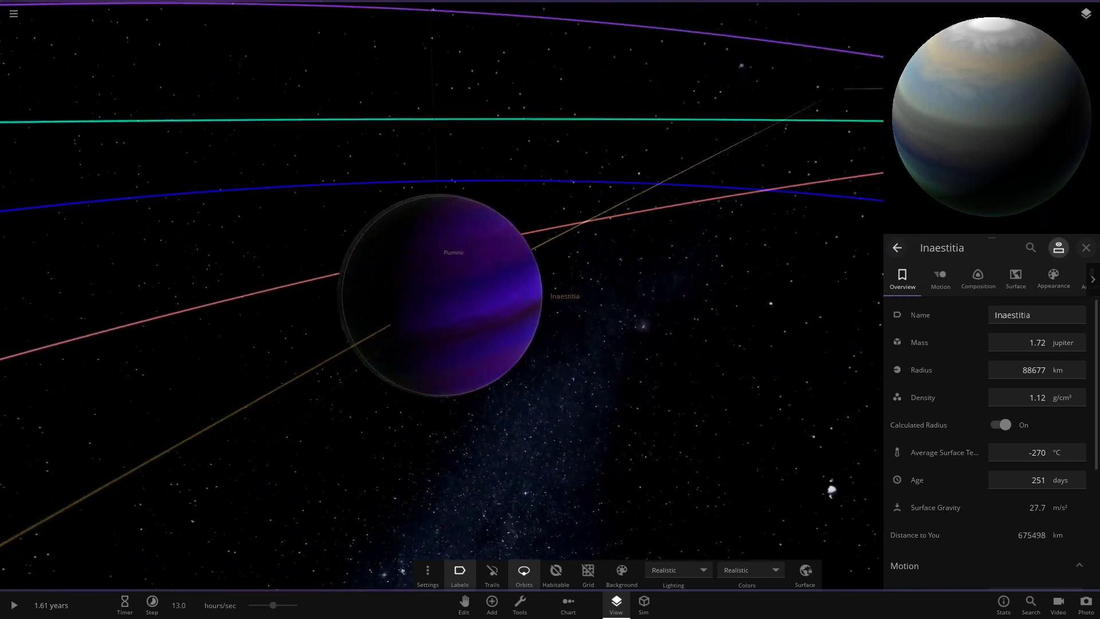
{"action": "scroll", "coordinate": [442, 296], "scroll_direction": "up", "scroll_amount": 4}
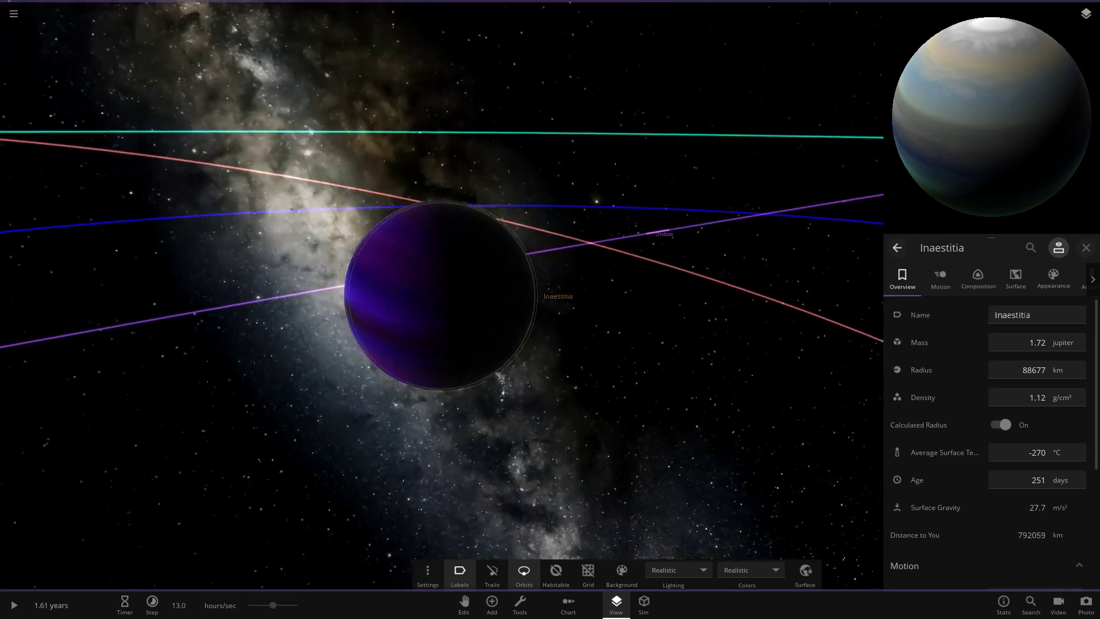
{"action": "scroll", "coordinate": [442, 295], "scroll_direction": "down", "scroll_amount": 6}
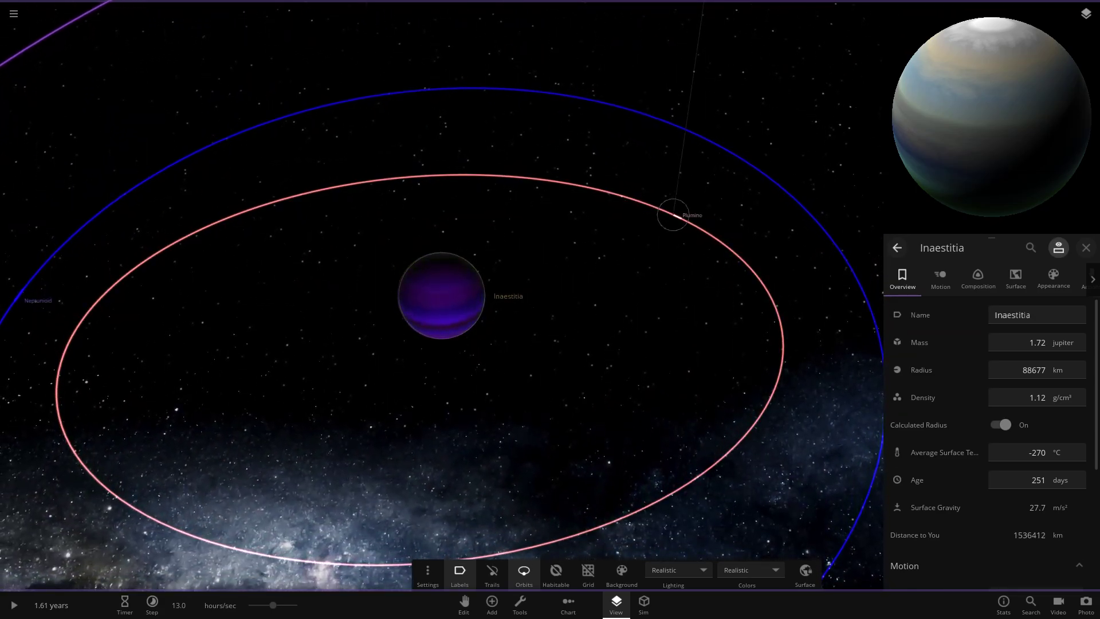
{"action": "left_click", "coordinate": [673, 215]}
{"action": "left_click", "coordinate": [231, 235]}
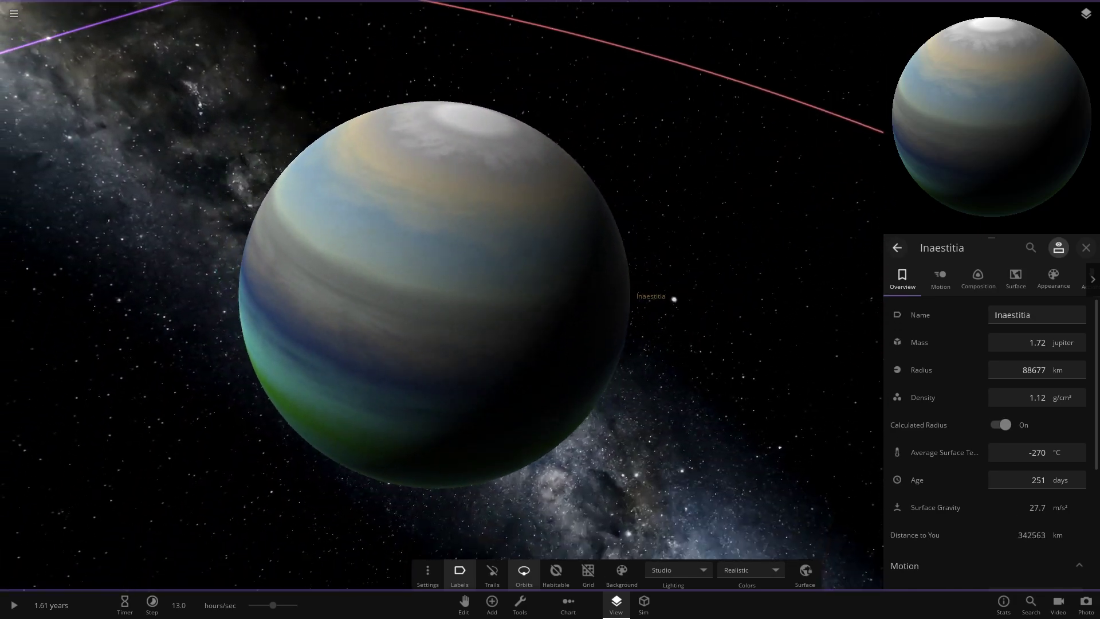
{"action": "scroll", "coordinate": [437, 295], "scroll_direction": "down", "scroll_amount": 2}
{"action": "left_click_drag", "start_coordinate": [437, 295], "coordinate": [401, 183]}
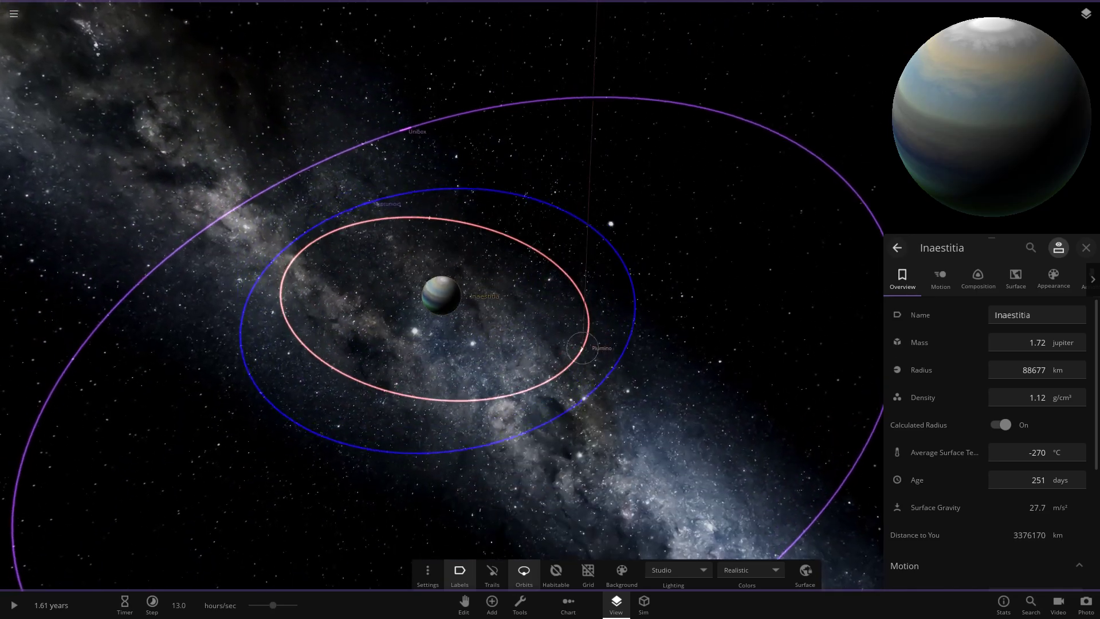
Inspect Inaestitia's moons Plumino, Neptunioid and Unibox in turn, viewing their orbits around the planet.
{"action": "double_click", "coordinate": [582, 348]}
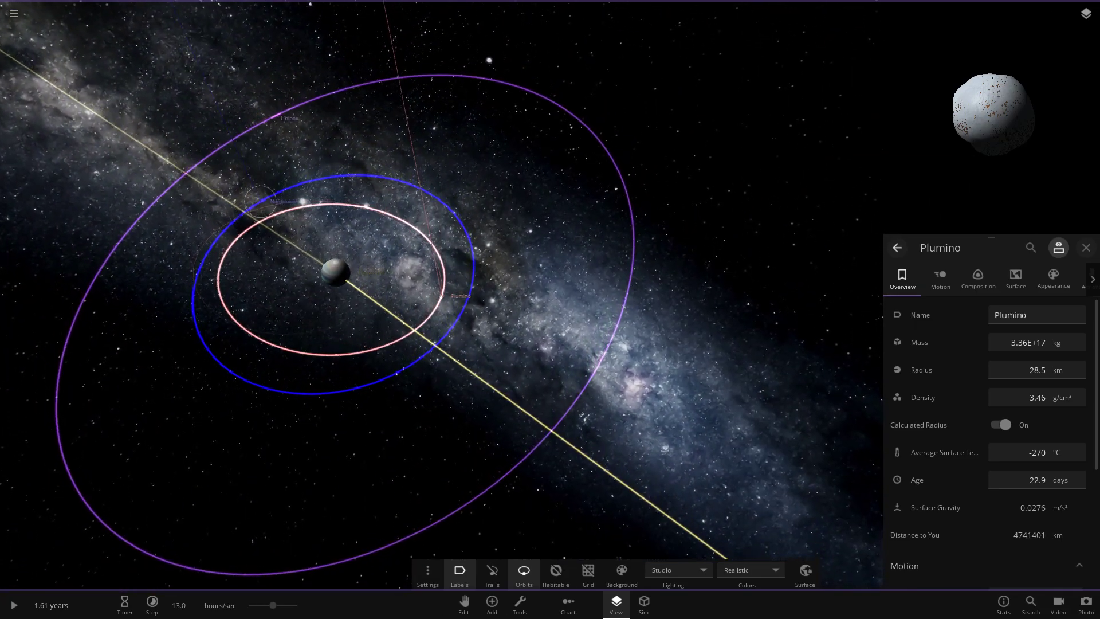
{"action": "double_click", "coordinate": [252, 200]}
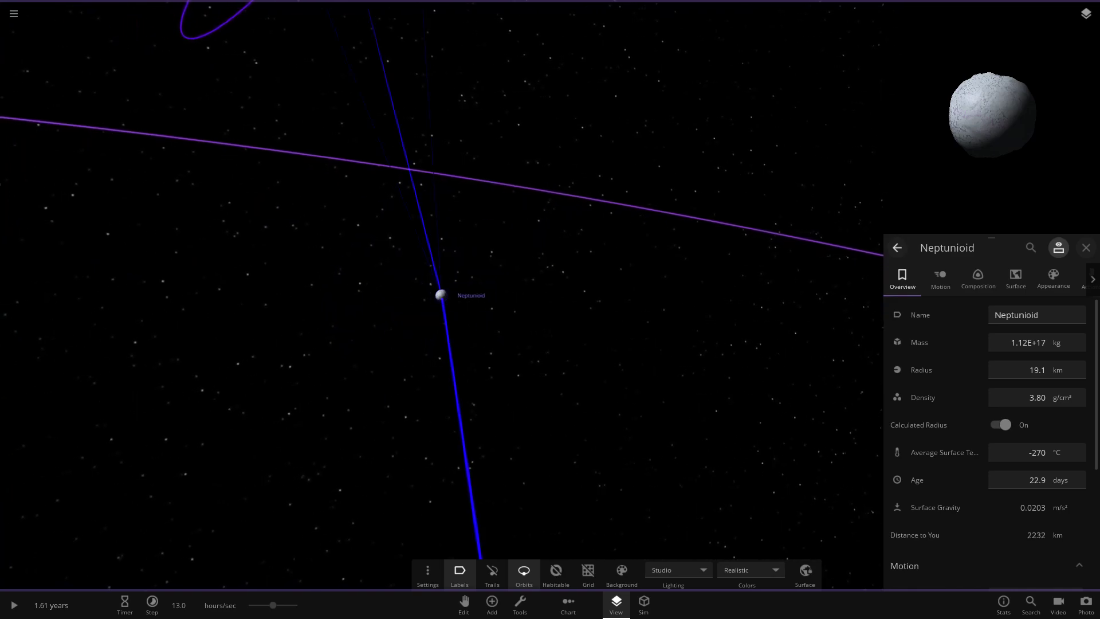
{"action": "scroll", "coordinate": [441, 295], "scroll_direction": "down", "scroll_amount": 10}
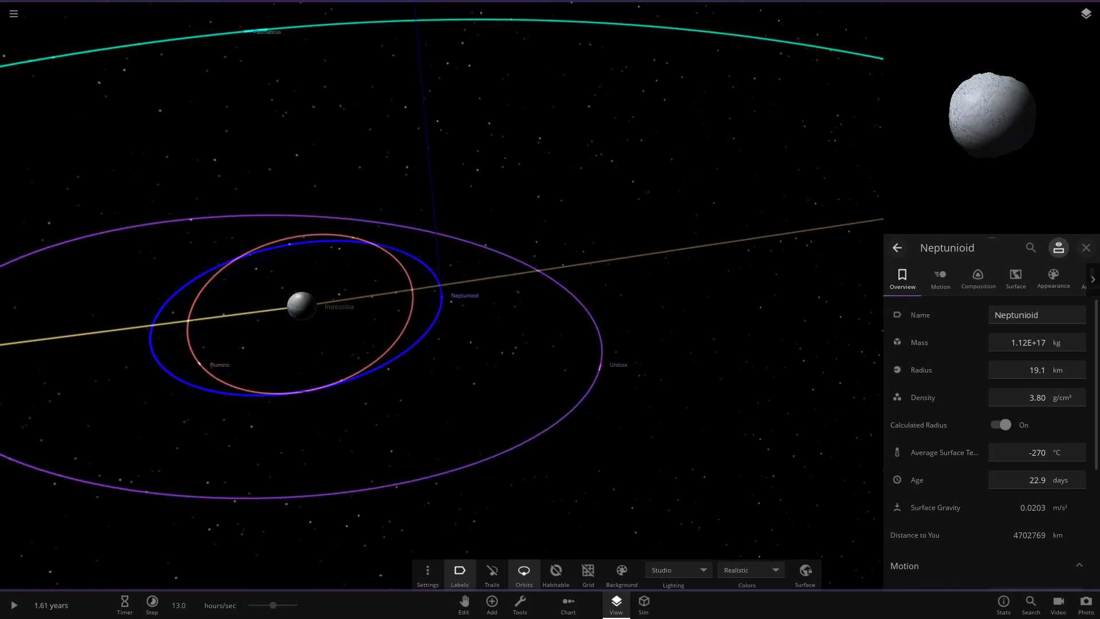
{"action": "double_click", "coordinate": [574, 385]}
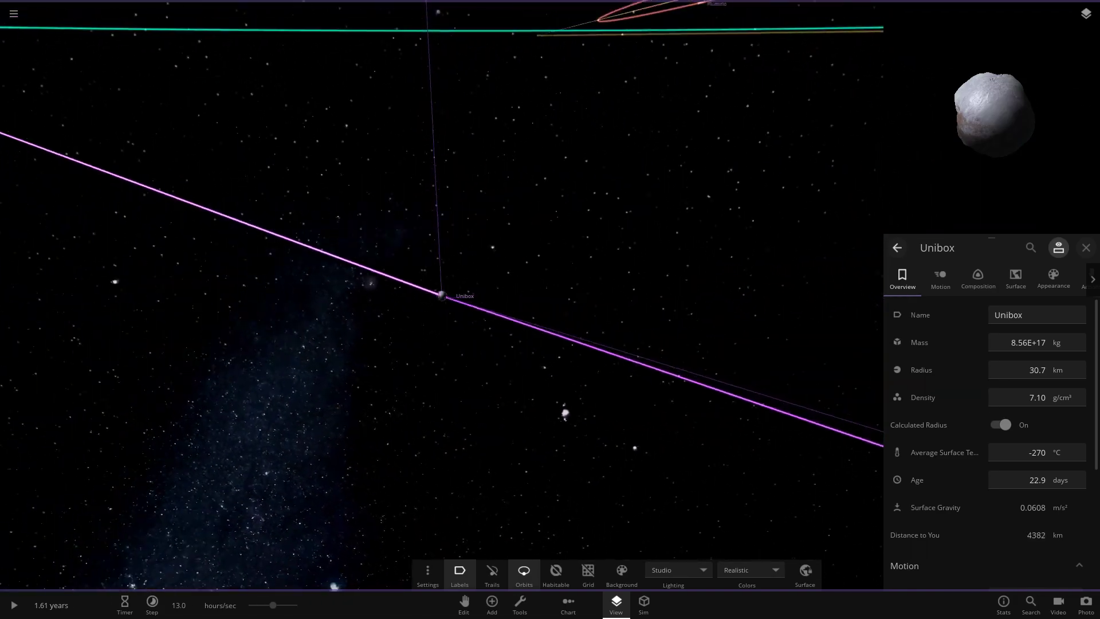
{"action": "scroll", "coordinate": [441, 295], "scroll_direction": "down", "scroll_amount": 5}
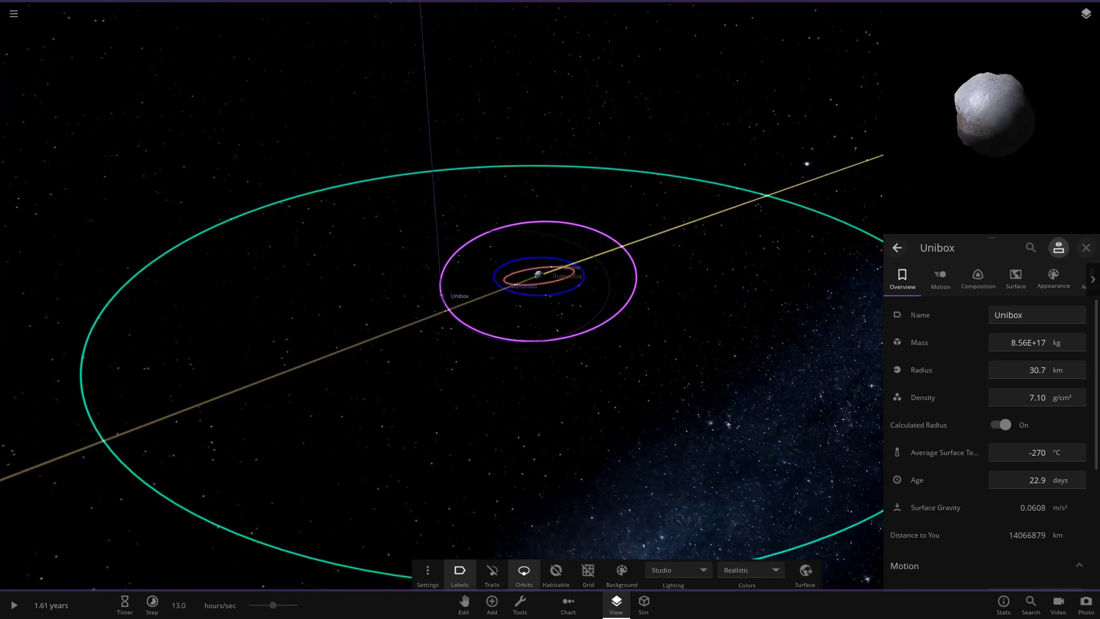
Focus on Inaestitia's outermost moon Plasmaticus, examine its irregular surface, and view its surrounding orbit.
{"action": "scroll", "coordinate": [442, 295], "scroll_direction": "down", "scroll_amount": 5}
{"action": "left_click", "coordinate": [538, 329]}
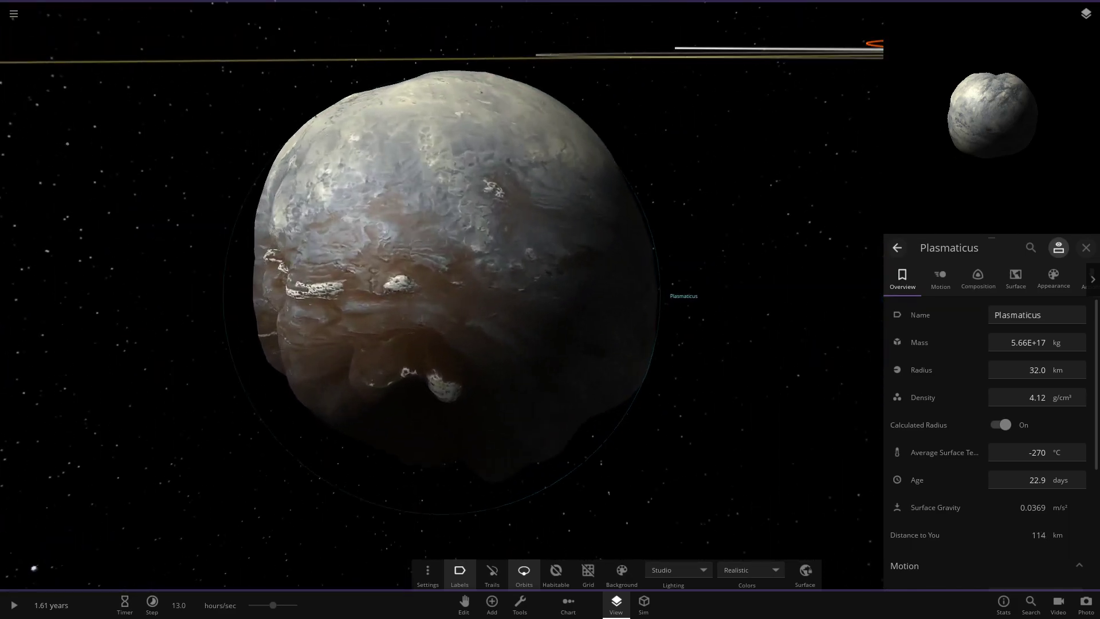
{"action": "scroll", "coordinate": [441, 296], "scroll_direction": "down", "scroll_amount": 10}
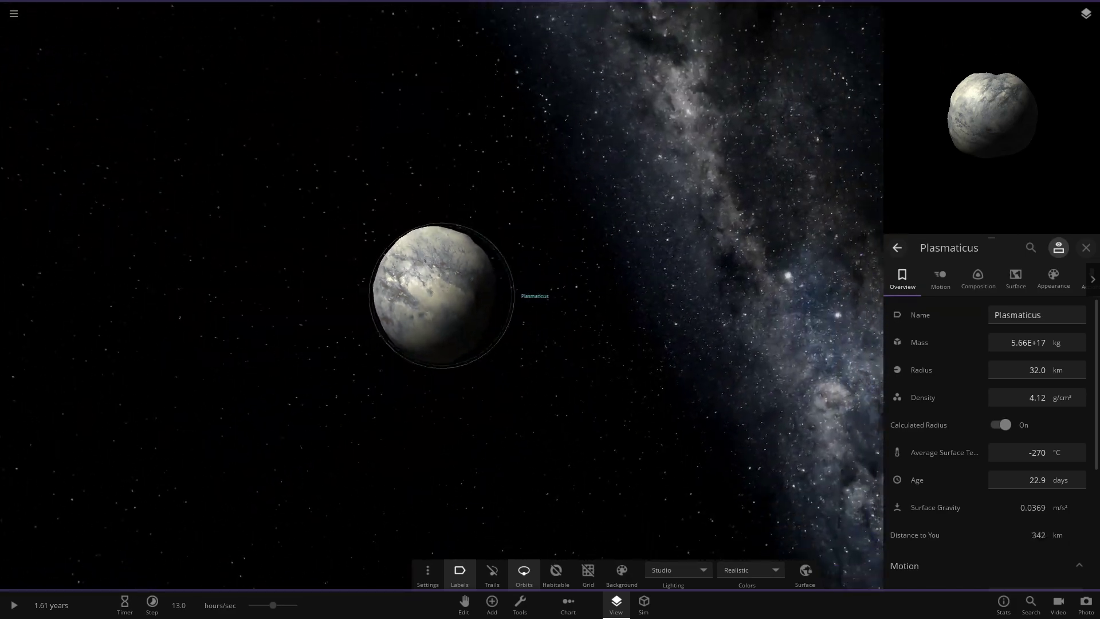
{"action": "scroll", "coordinate": [442, 296], "scroll_direction": "down", "scroll_amount": 10}
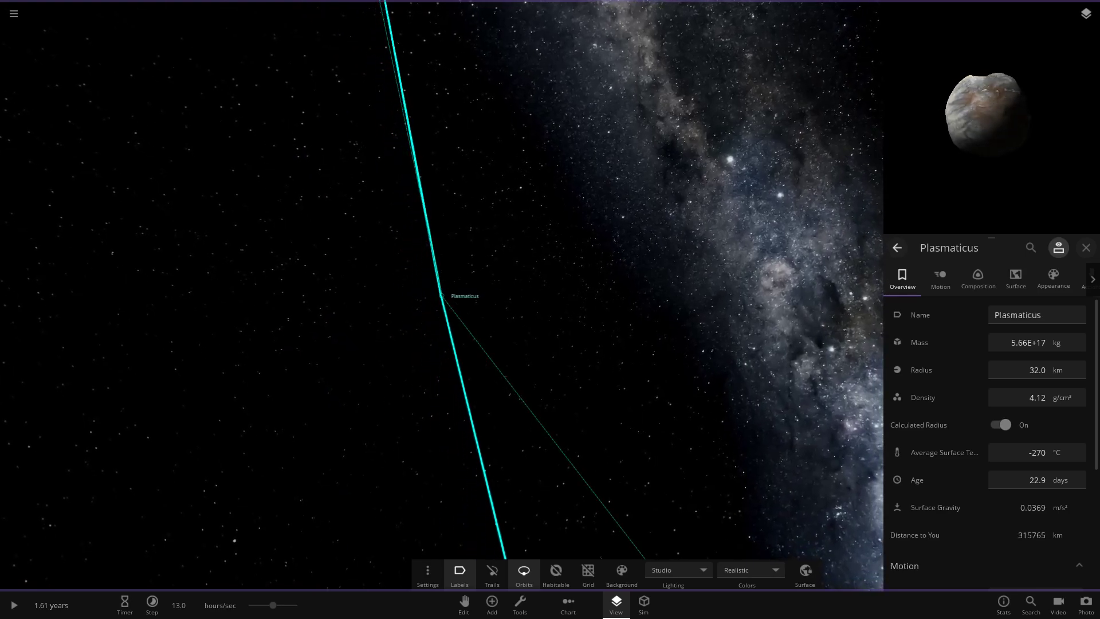
{"action": "scroll", "coordinate": [441, 296], "scroll_direction": "down", "scroll_amount": 8}
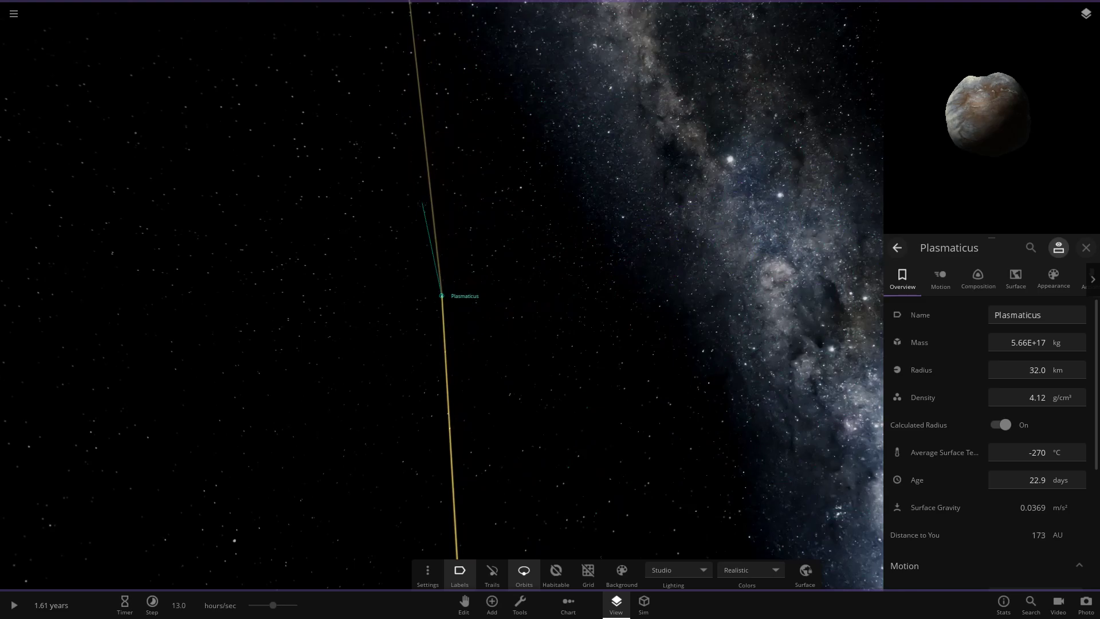
View the orbits of the whole system from Plasmaticus and focus on the central star Galactica.
{"action": "scroll", "coordinate": [441, 296], "scroll_direction": "down", "scroll_amount": 8}
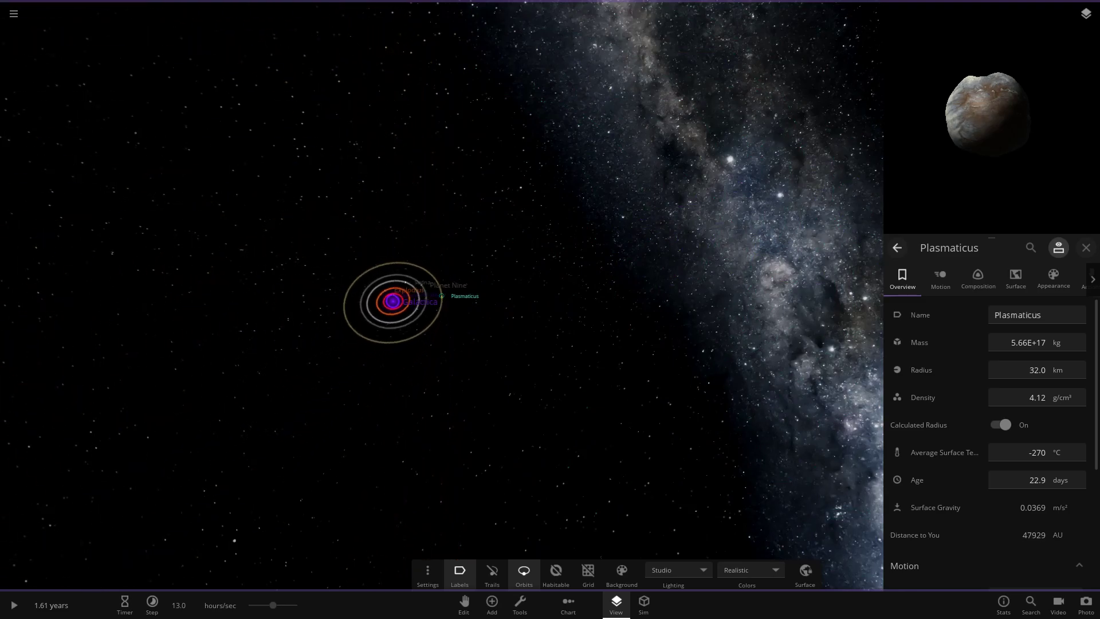
{"action": "scroll", "coordinate": [441, 296], "scroll_direction": "up", "scroll_amount": 3}
{"action": "scroll", "coordinate": [441, 296], "scroll_direction": "down", "scroll_amount": 1}
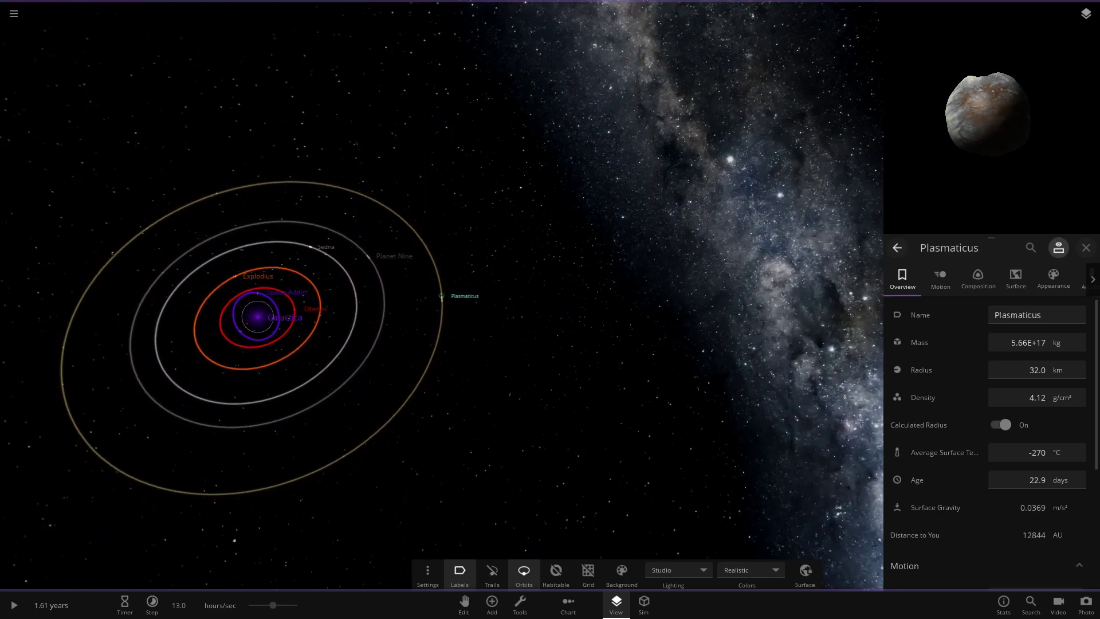
{"action": "double_click", "coordinate": [265, 316]}
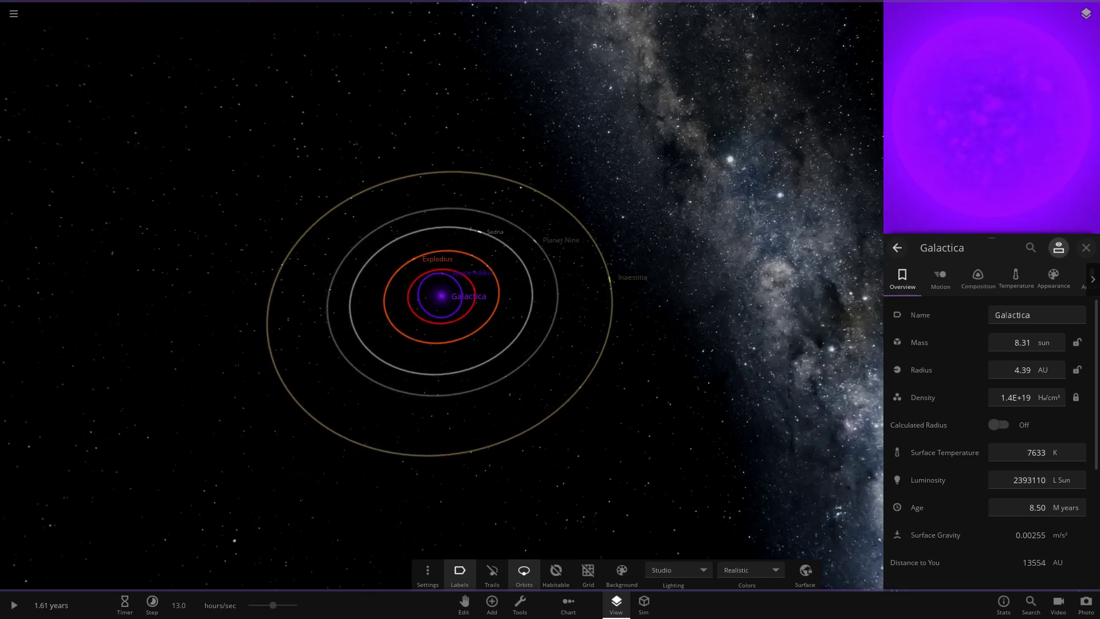
Arrange all bodies of the system in a 1D Radius chart and close the chart options.
{"action": "left_click", "coordinate": [568, 602]}
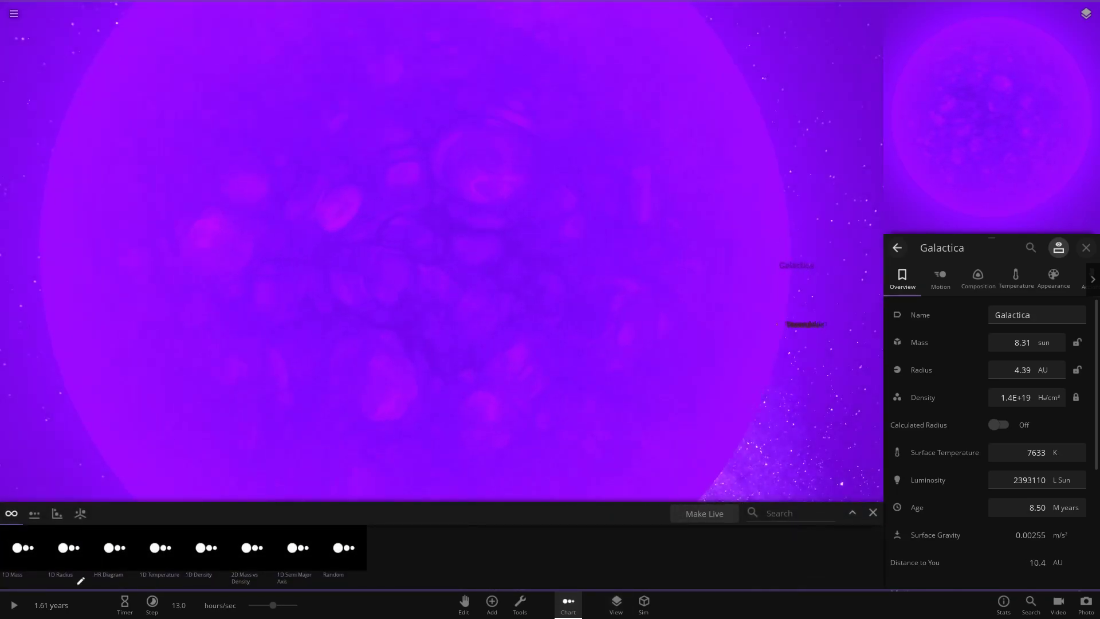
{"action": "left_click", "coordinate": [68, 577]}
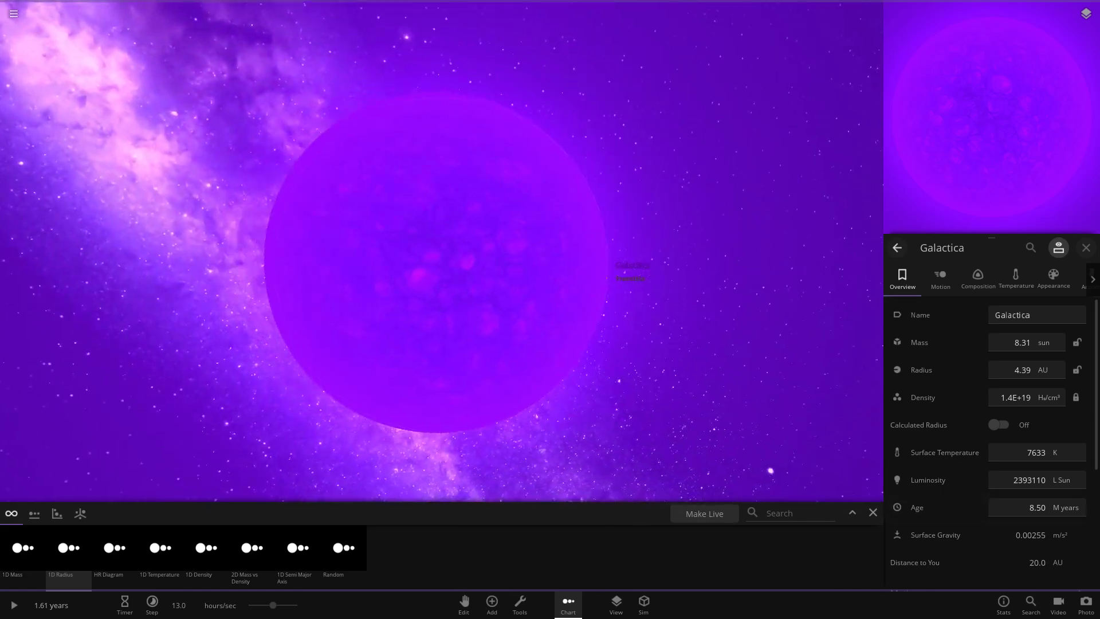
{"action": "left_click", "coordinate": [945, 507]}
{"action": "left_click", "coordinate": [873, 512]}
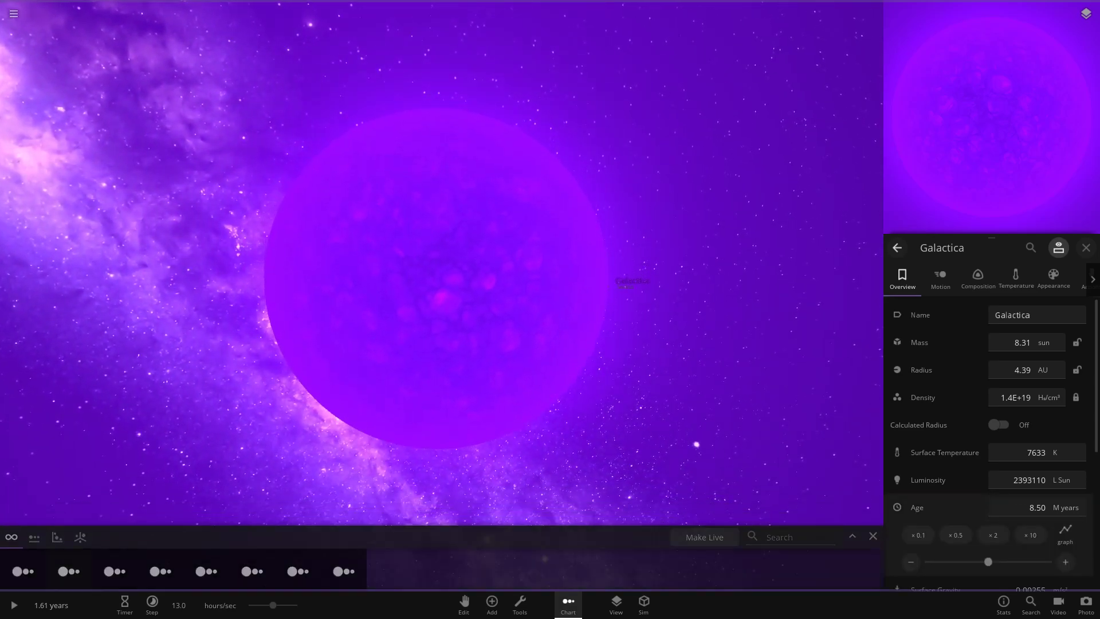
Focus in turn on Inaestitia, Space Addict, Planet Nine, Neeclu and Neptunian to compare their sizes in the radius lineup.
{"action": "double_click", "coordinate": [608, 302]}
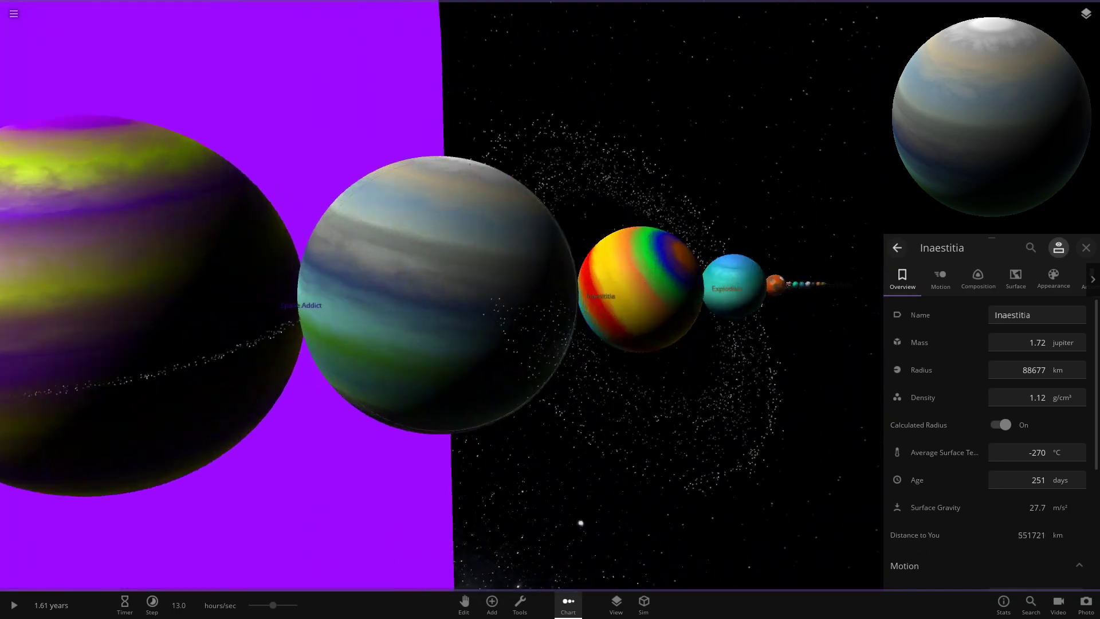
{"action": "key", "text": "ctrl+d"}
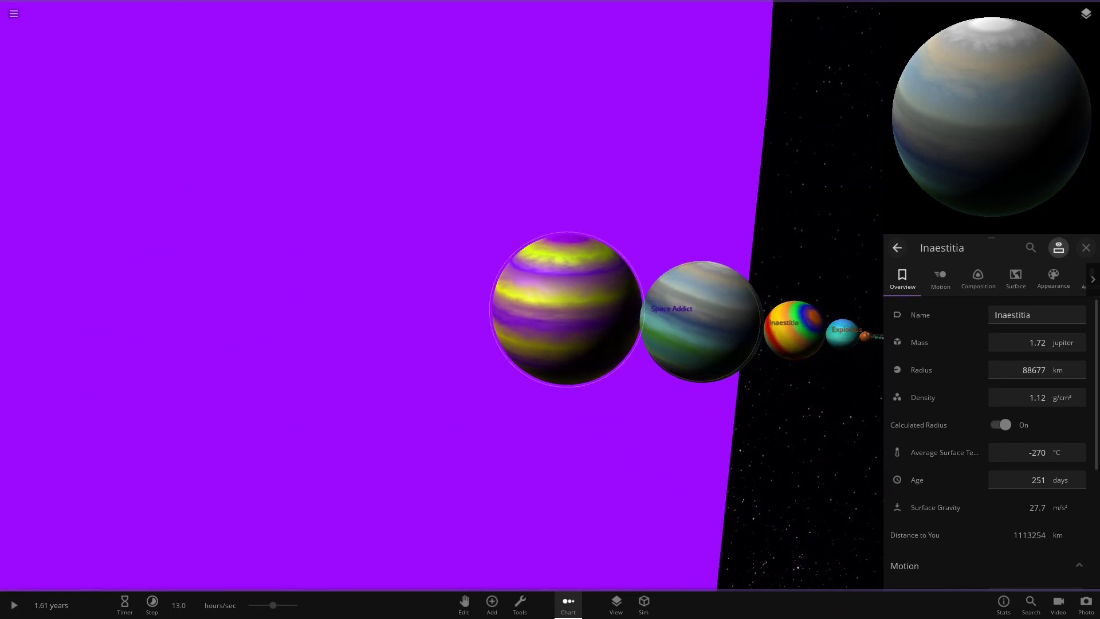
{"action": "double_click", "coordinate": [550, 305]}
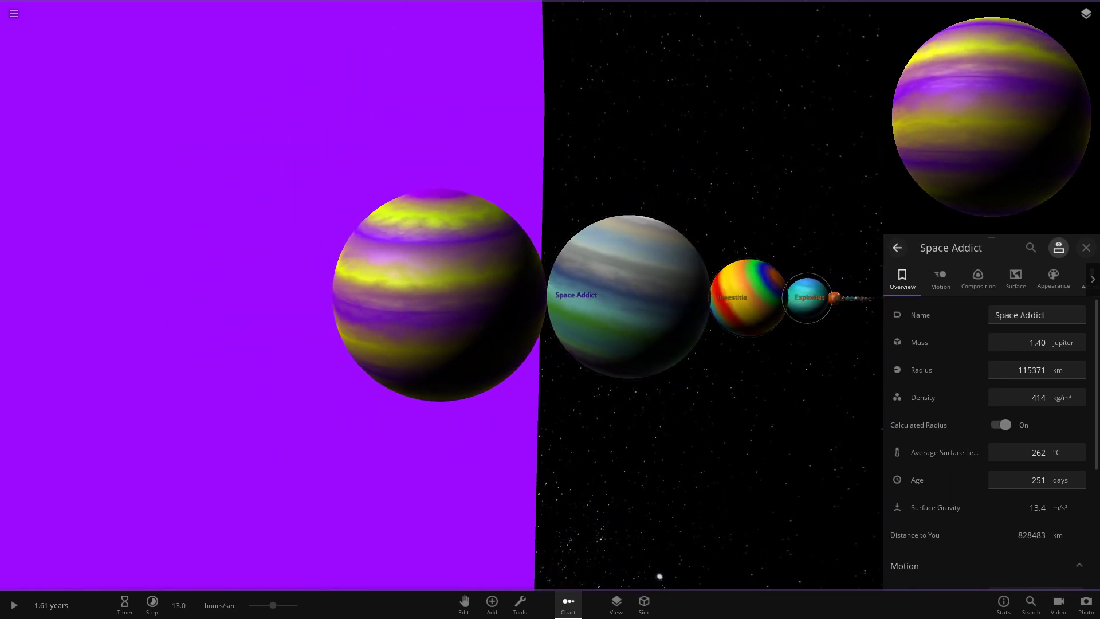
{"action": "double_click", "coordinate": [807, 298]}
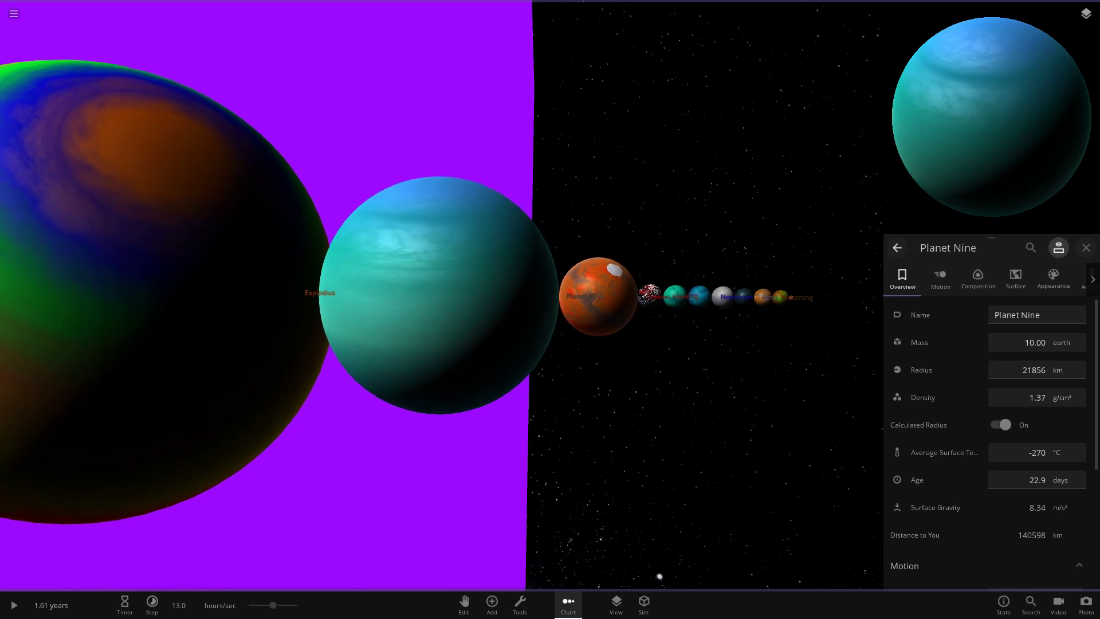
{"action": "double_click", "coordinate": [699, 296]}
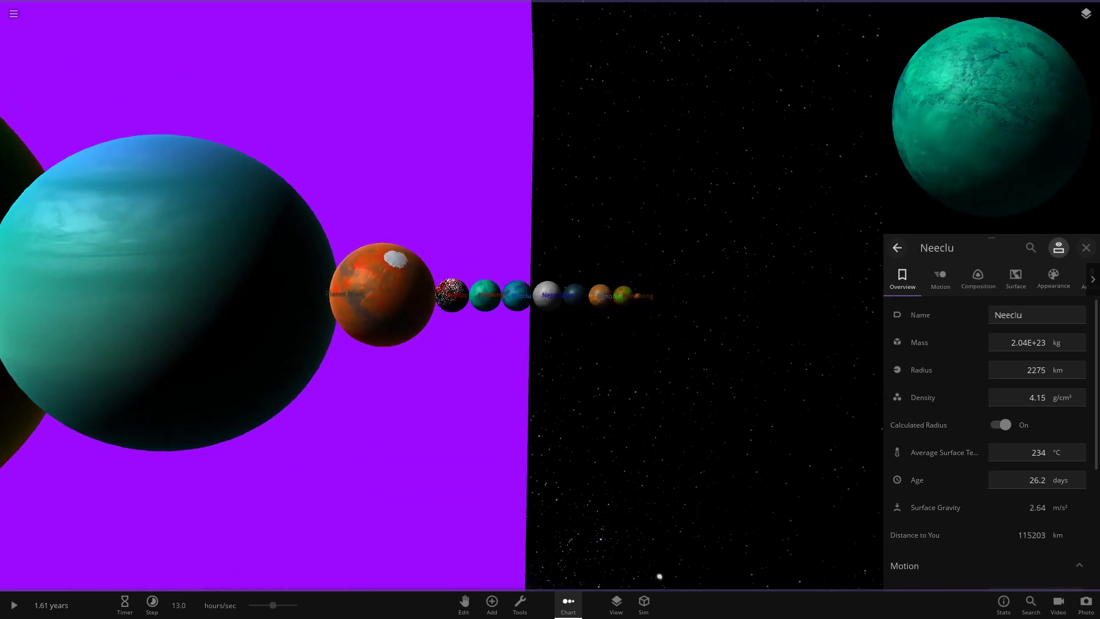
{"action": "double_click", "coordinate": [545, 298]}
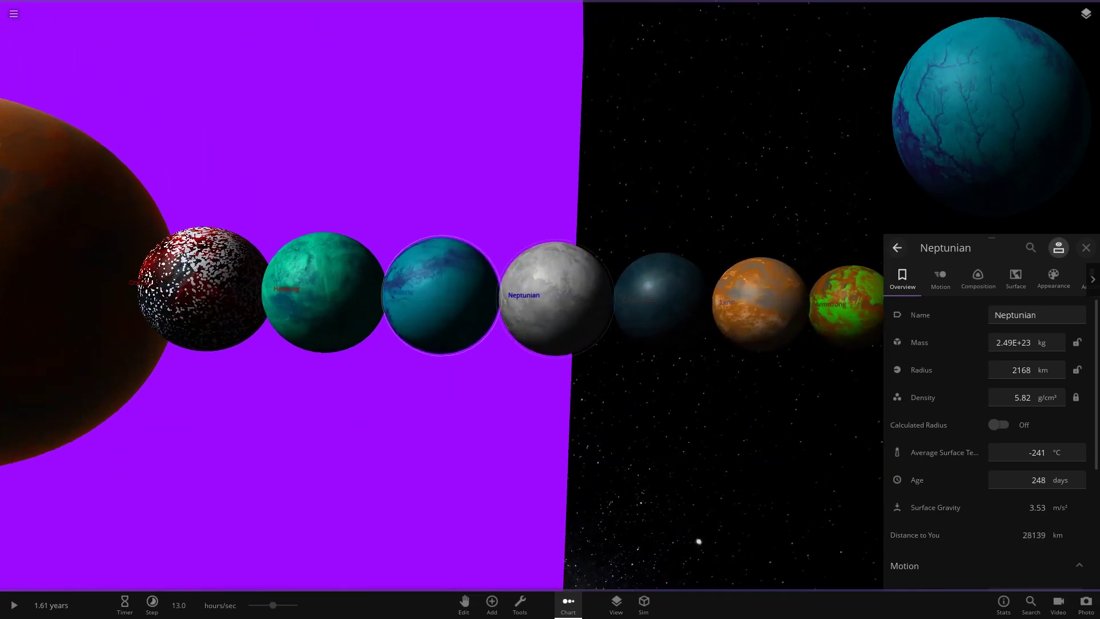
Focus on Oberon, close its properties, and compare it with the smaller and larger bodies along the lineup.
{"action": "scroll", "coordinate": [441, 295], "scroll_direction": "down", "scroll_amount": 2}
{"action": "left_click", "coordinate": [172, 284]}
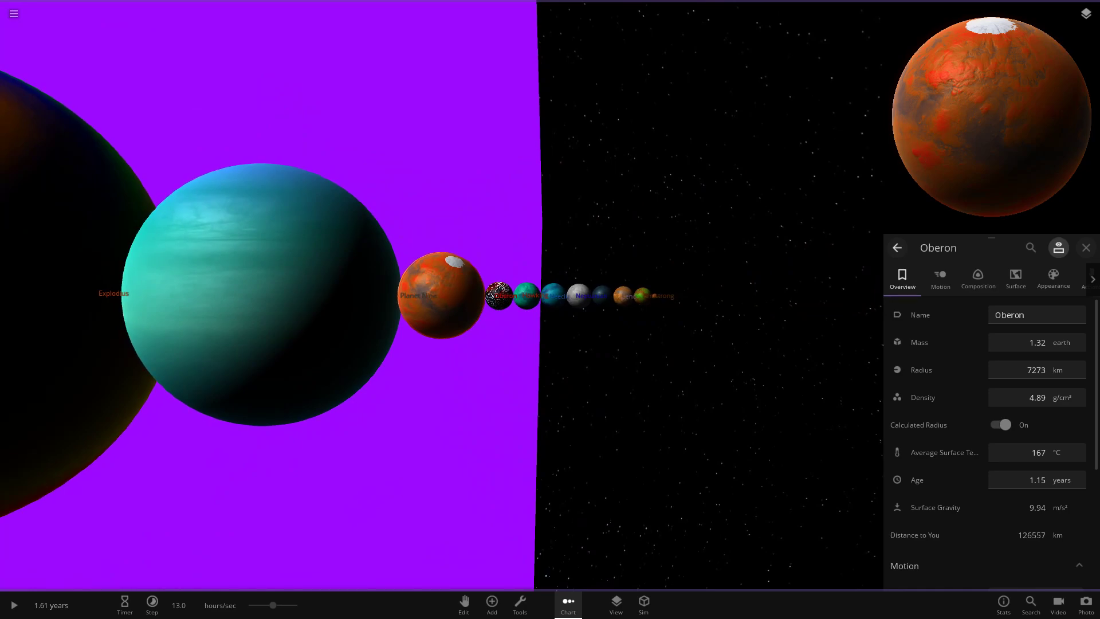
{"action": "scroll", "coordinate": [441, 295], "scroll_direction": "down", "scroll_amount": 4}
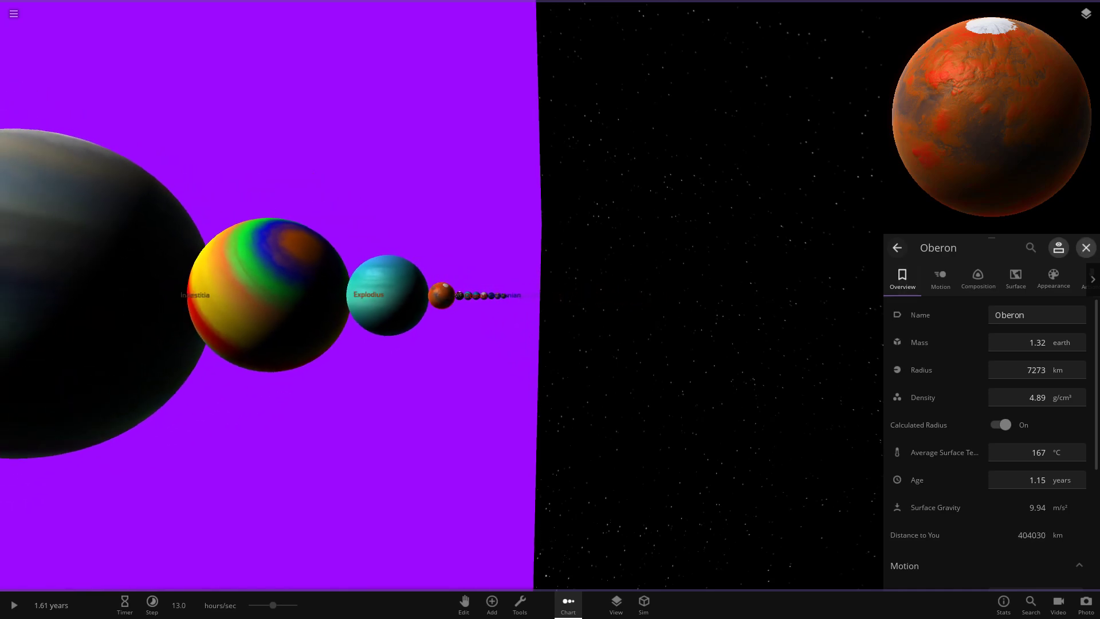
{"action": "left_click", "coordinate": [1085, 247]}
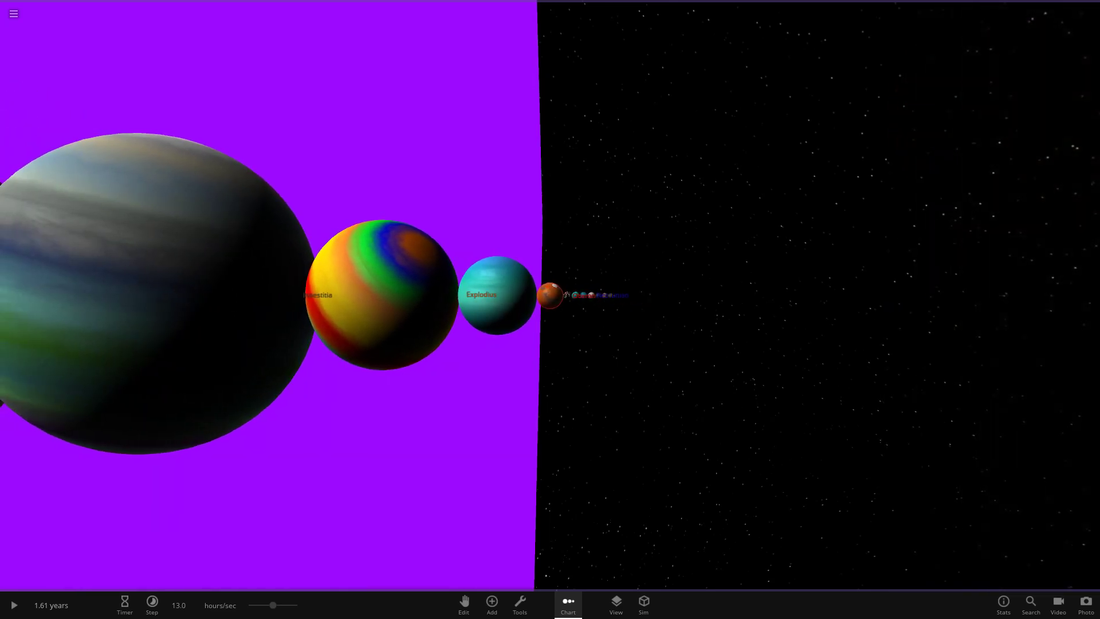
{"action": "scroll", "coordinate": [550, 295], "scroll_direction": "up", "scroll_amount": 5}
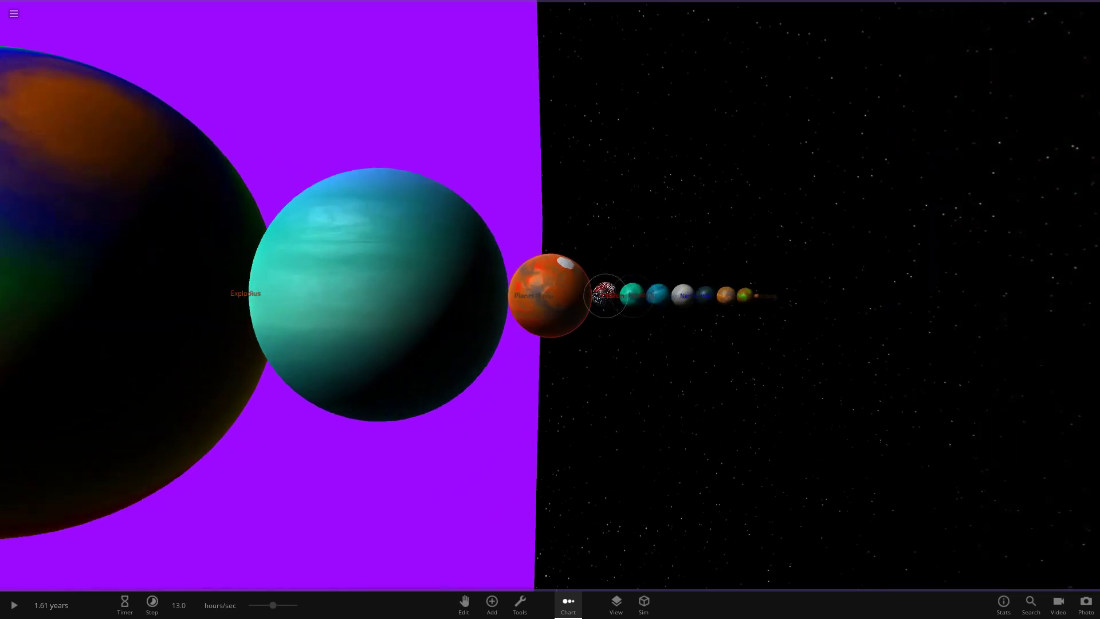
{"action": "scroll", "coordinate": [550, 295], "scroll_direction": "down", "scroll_amount": 6}
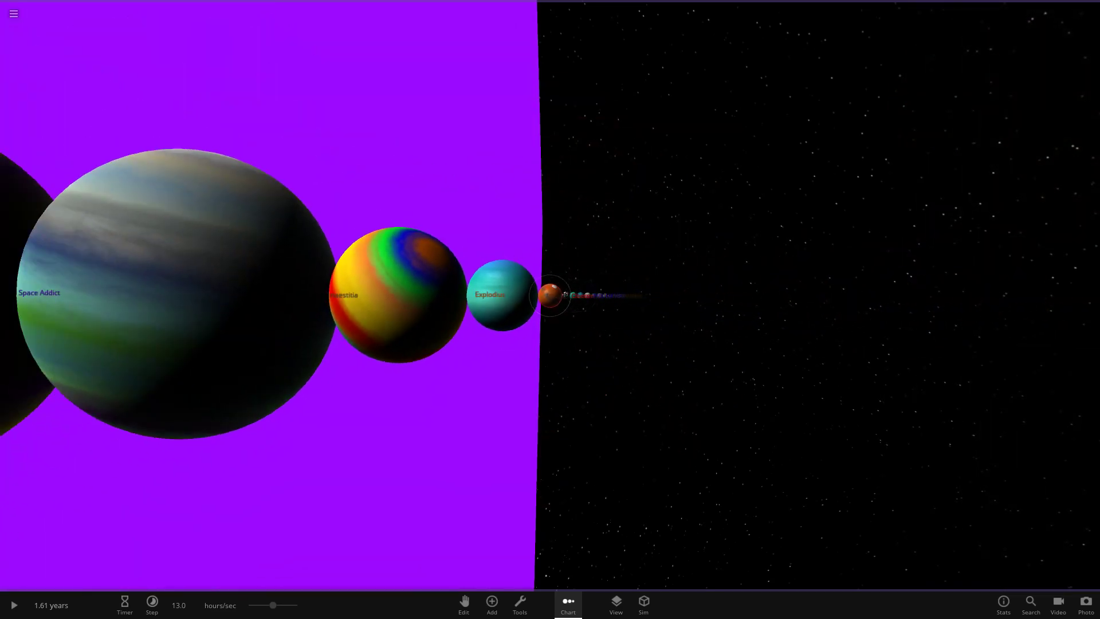
{"action": "scroll", "coordinate": [550, 295], "scroll_direction": "down", "scroll_amount": 4}
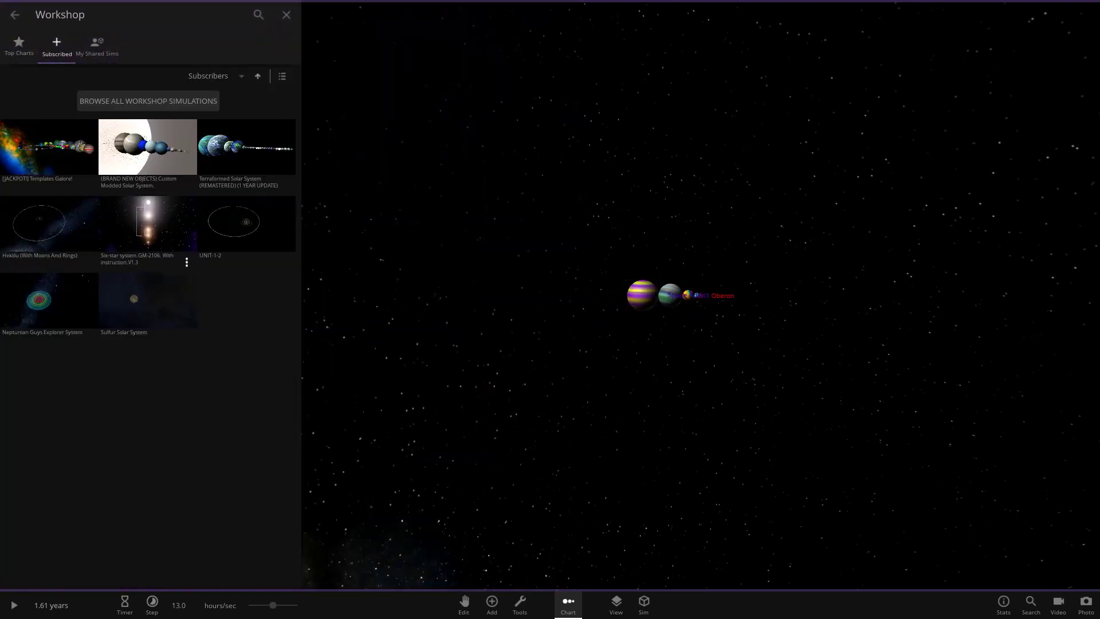
Reopen the subscribed Neptunian Guys Explorer System simulation, browse its list of objects, and view Galactica with the surrounding orbits.
{"action": "left_click", "coordinate": [67, 277]}
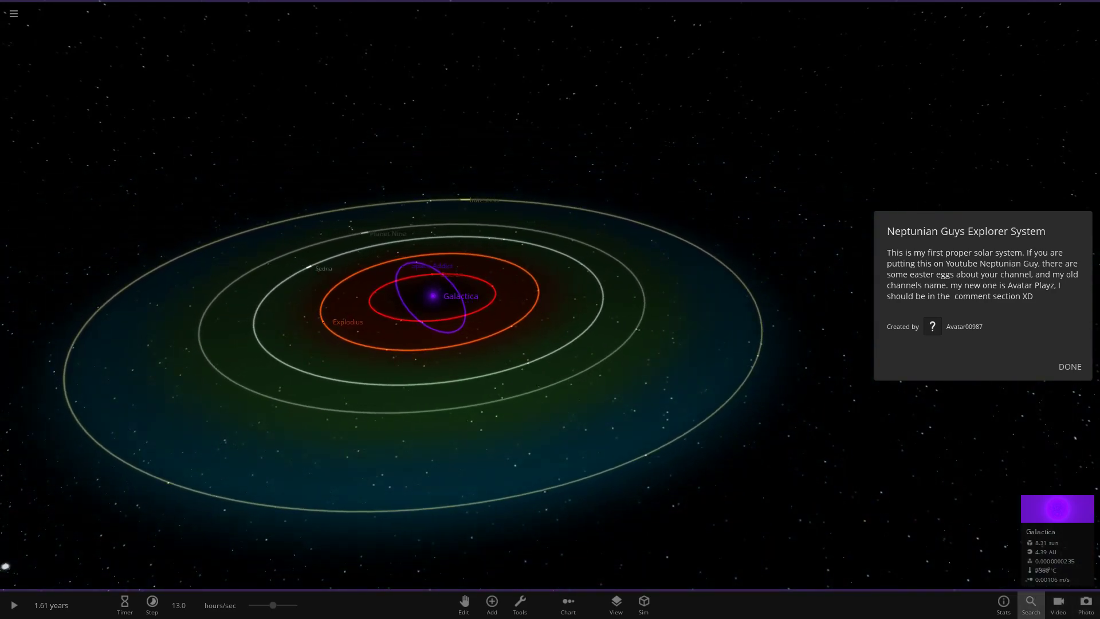
{"action": "left_click", "coordinate": [1030, 604]}
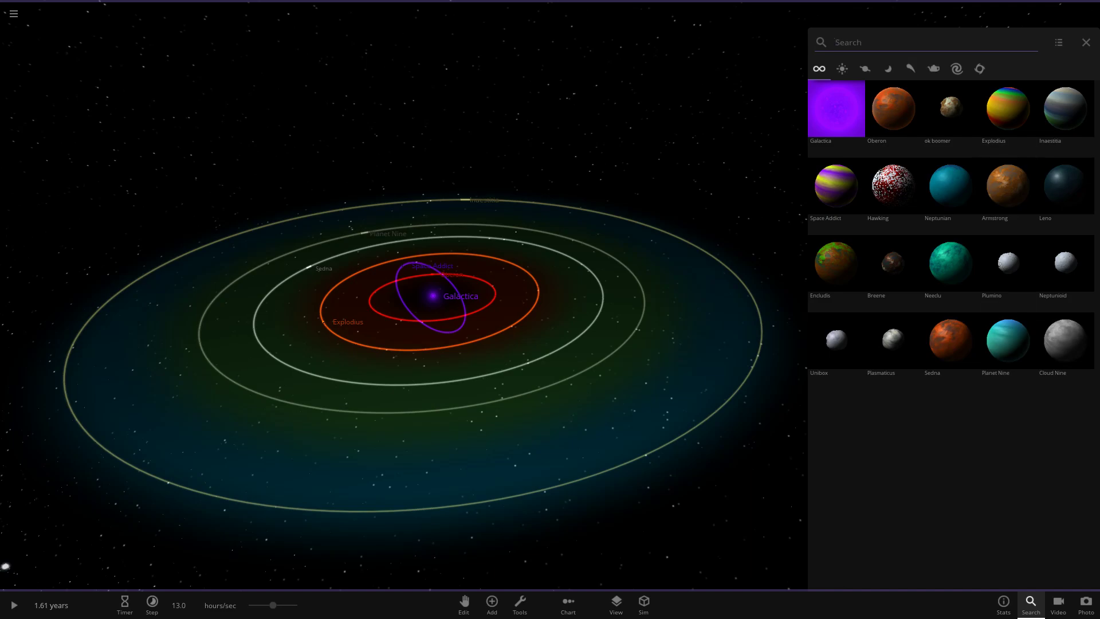
{"action": "scroll", "coordinate": [433, 296], "scroll_direction": "up", "scroll_amount": 10}
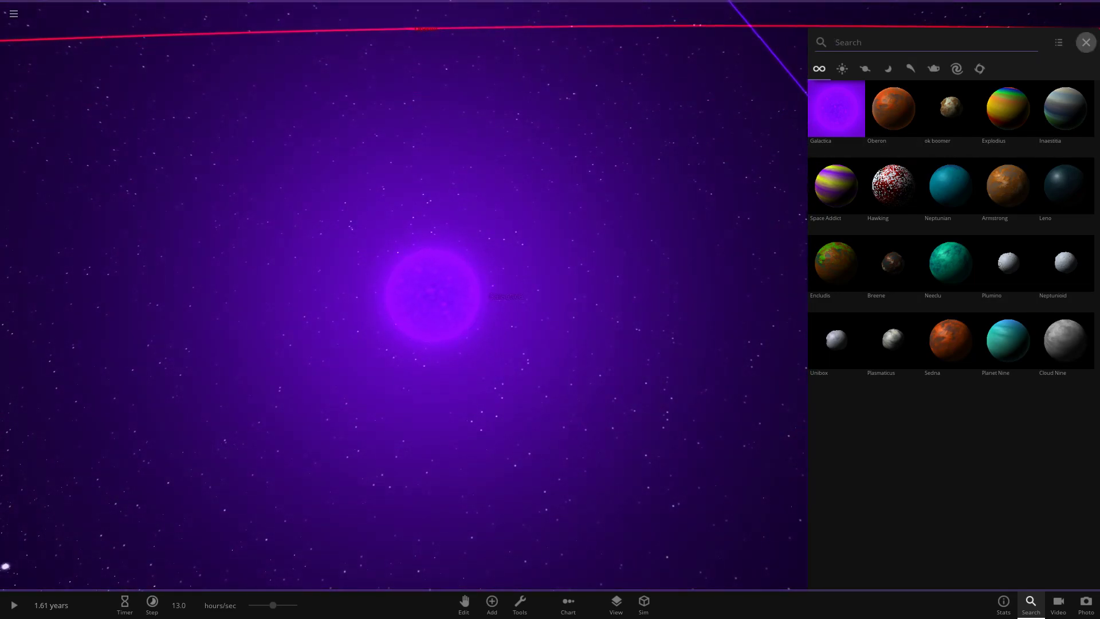
{"action": "left_click", "coordinate": [1085, 41]}
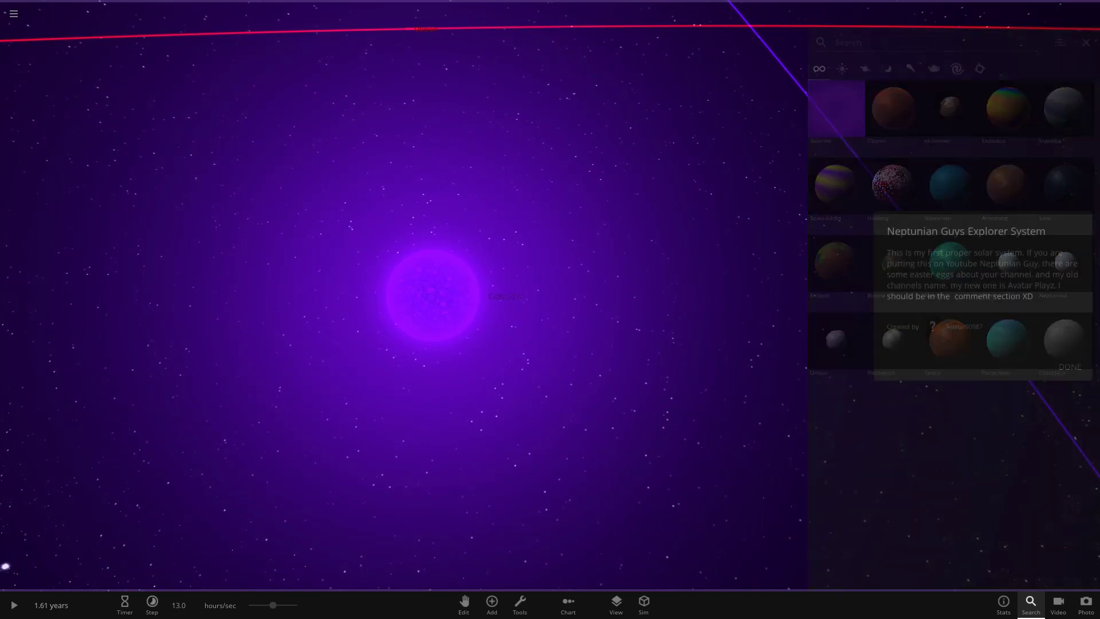
{"action": "scroll", "coordinate": [433, 296], "scroll_direction": "down", "scroll_amount": 10}
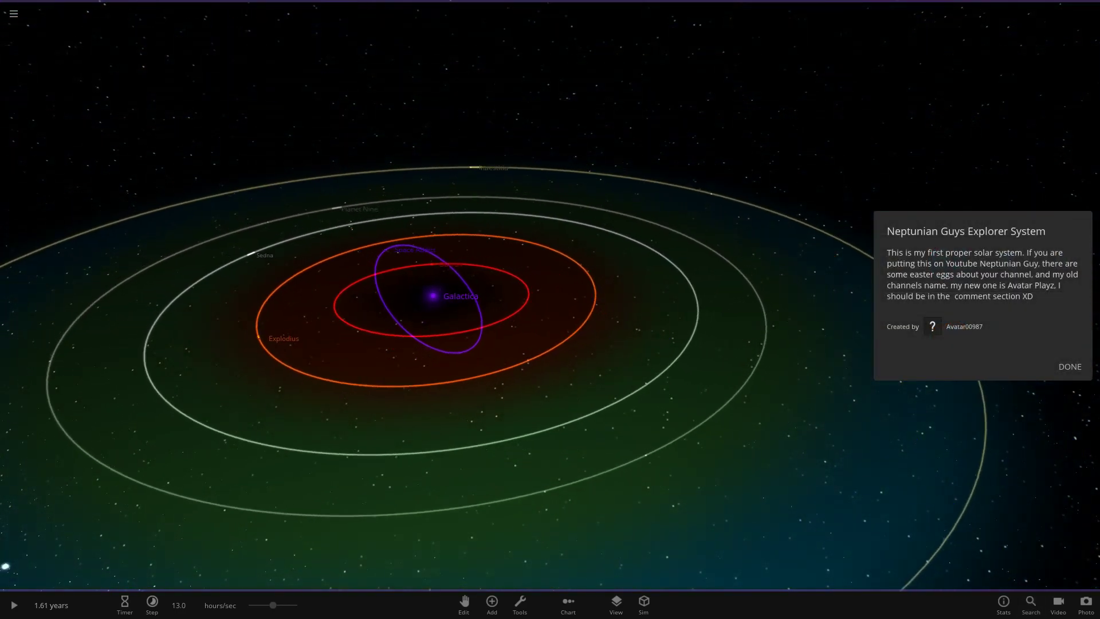